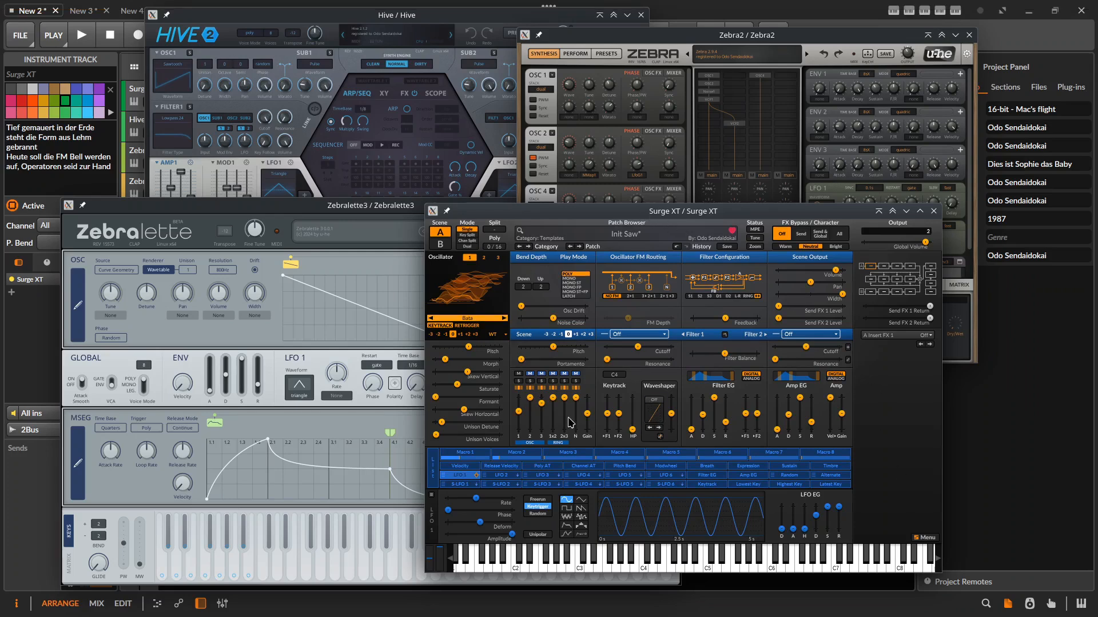
Lower Surge XT's 1x2 ring modulator mix and nudge the oscillator's Skew Vertical slightly upward.
drag(553, 397, 553, 413)
mouse_move(467, 372)
mouse_down()
mouse_move(479, 372)
mouse_move(445, 359)
mouse_move(493, 359)
mouse_move(453, 359)
mouse_move(468, 347)
mouse_move(478, 360)
mouse_move(454, 360)
mouse_up()
Step through the wavetables Bells, Bloop, Drumbeat 1, Scrape and Rim, landing on Banjo 2.
click(501, 318)
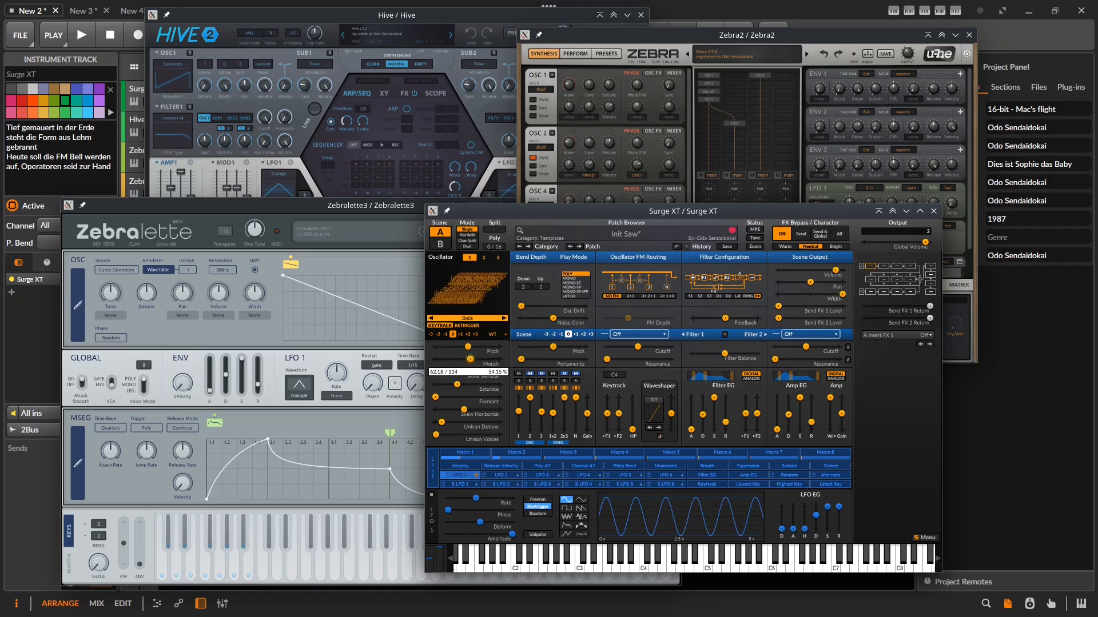
click(504, 318)
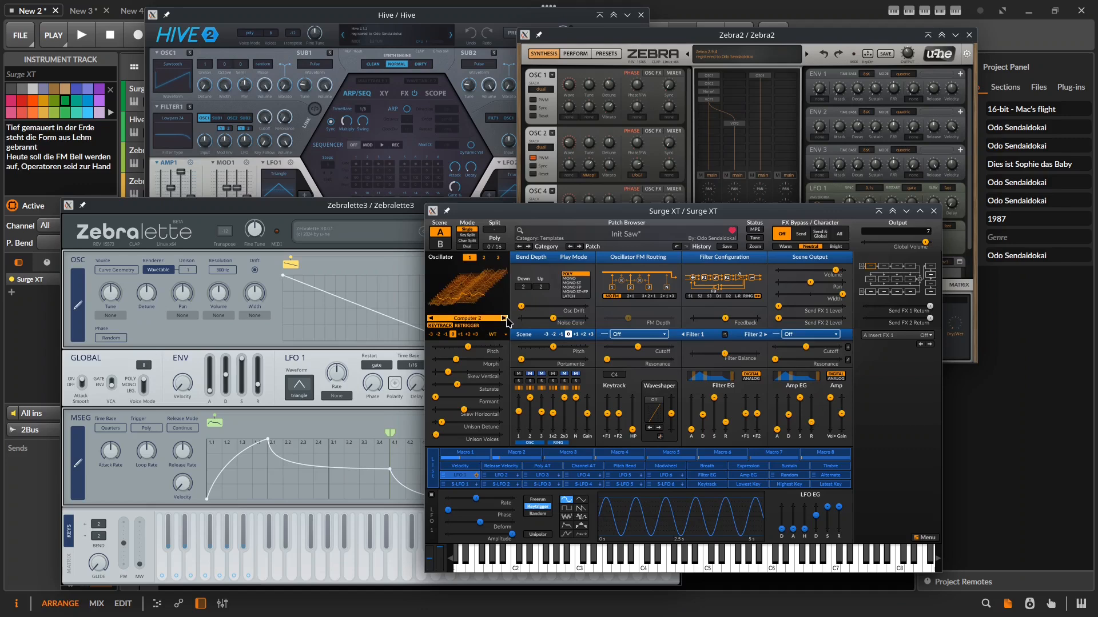
click(504, 319)
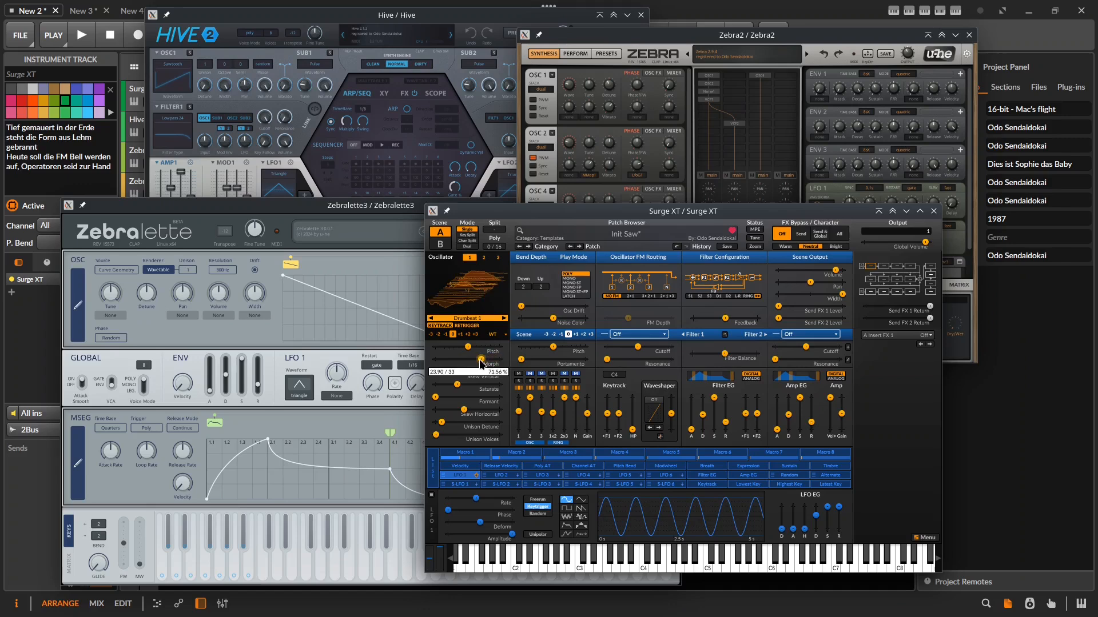
click(503, 318)
click(504, 318)
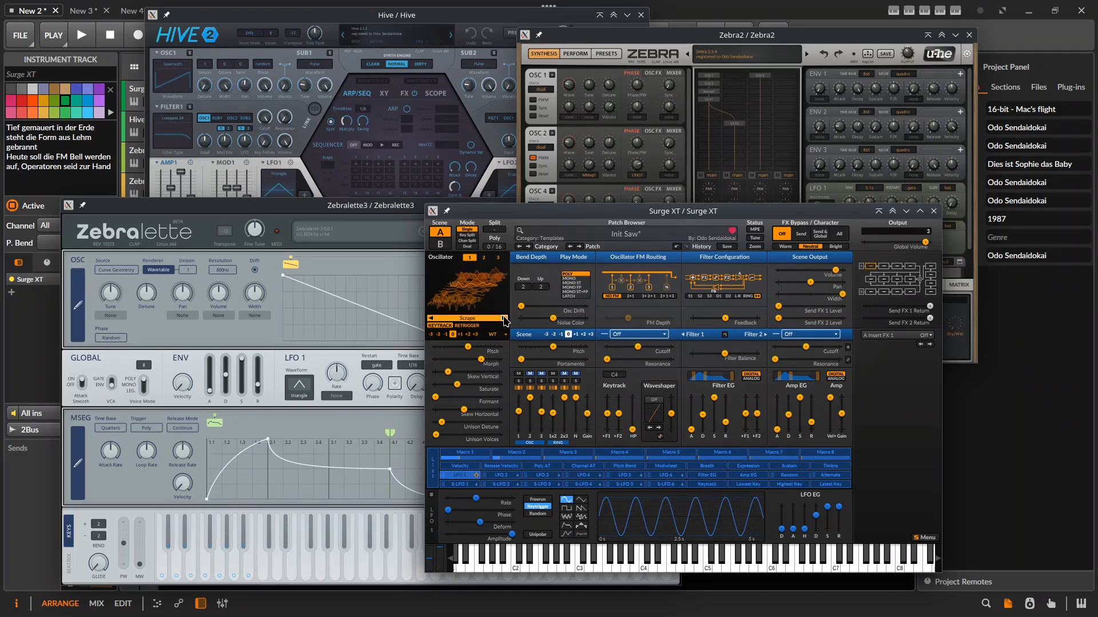
click(431, 318)
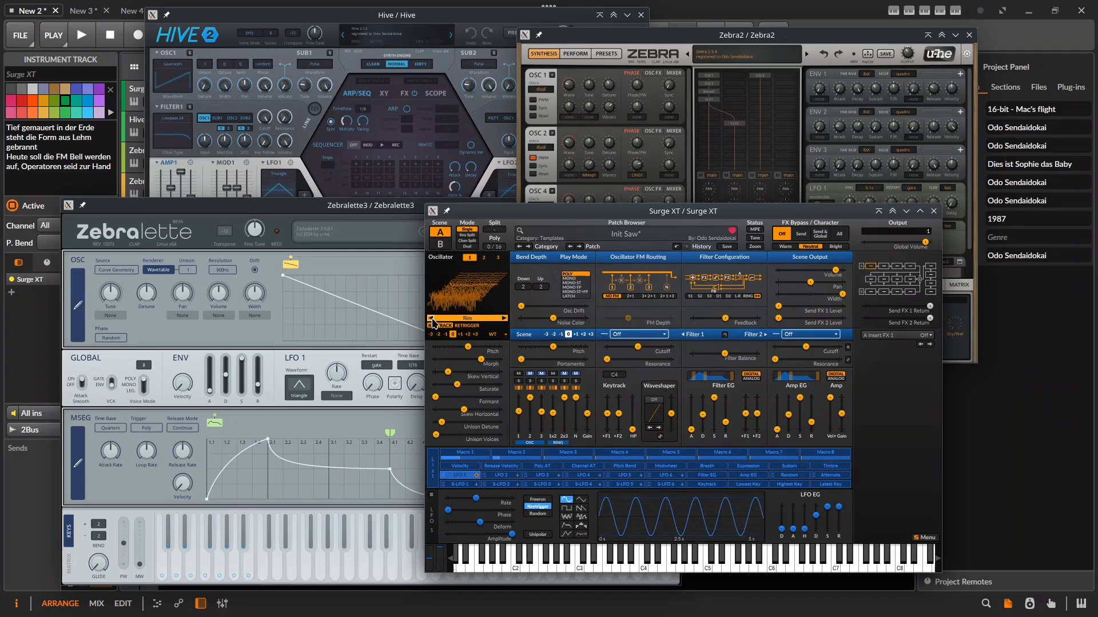
click(503, 319)
click(504, 318)
click(504, 319)
click(504, 318)
click(504, 318)
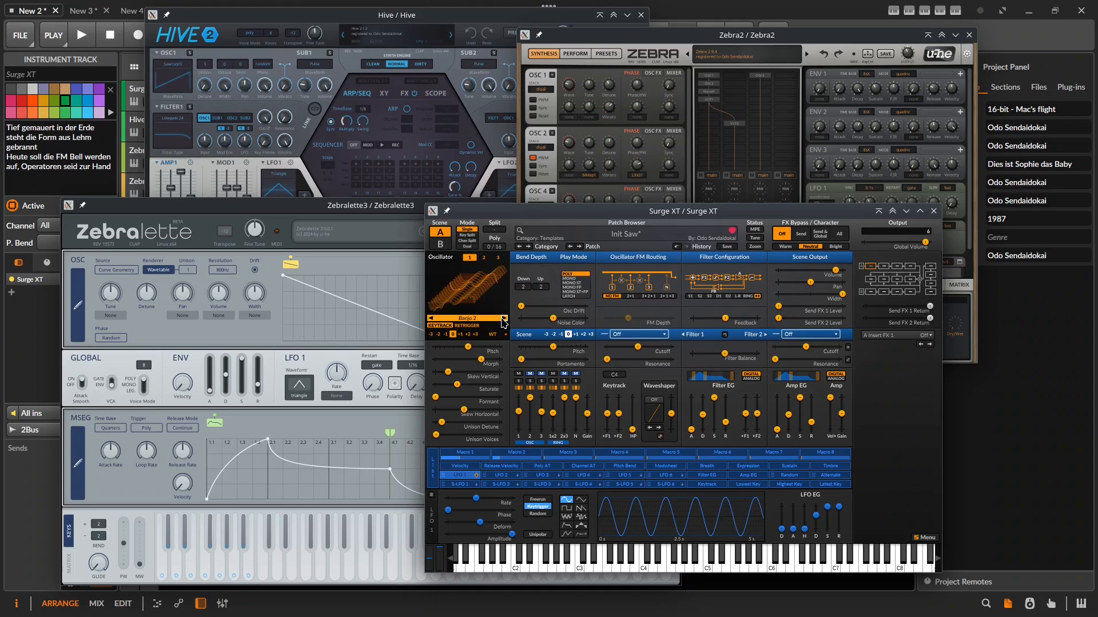
click(504, 318)
Fine-tune the oscillator's morph, formant, skew vertical and unison detune.
mouse_move(484, 364)
mouse_down()
mouse_move(450, 364)
mouse_move(487, 364)
mouse_up()
drag(436, 402, 459, 372)
mouse_move(439, 426)
mouse_down()
mouse_move(455, 426)
mouse_move(443, 426)
mouse_up()
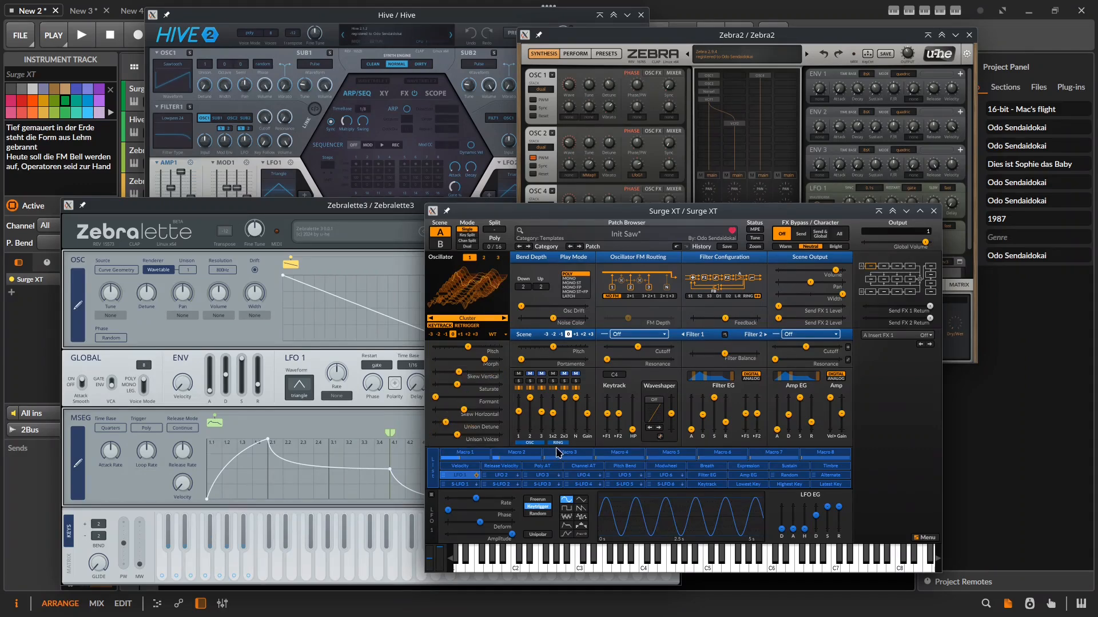
Give the LFO a 4-second EG attack fade-in and slow its rate to about 0.277 Hz.
drag(477, 497, 481, 498)
drag(792, 529, 792, 510)
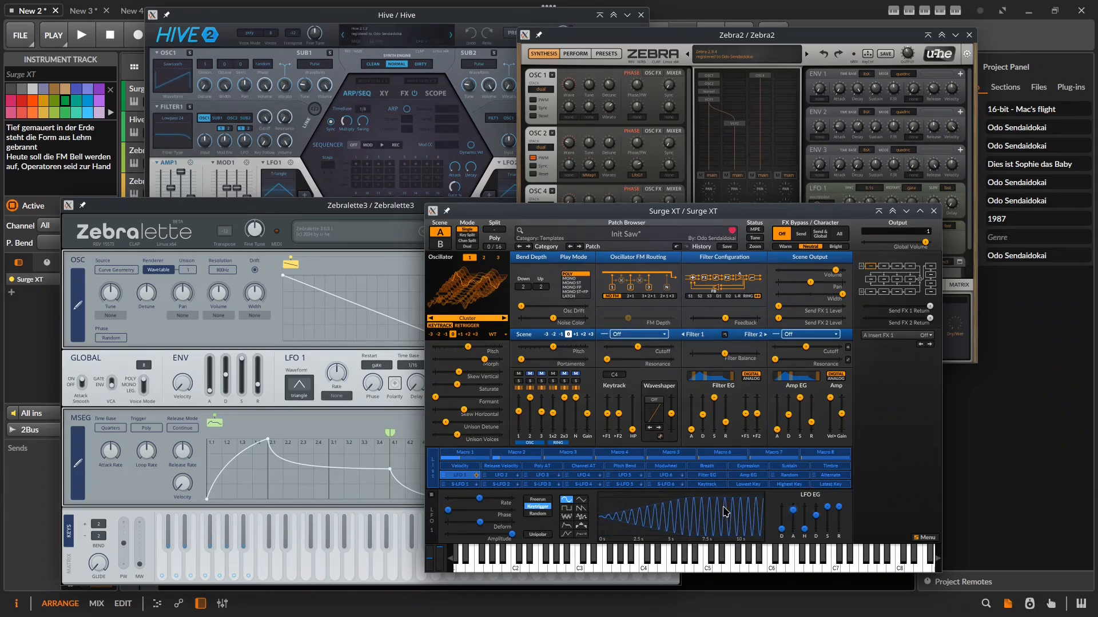
mouse_move(483, 499)
mouse_down()
mouse_move(472, 499)
mouse_move(486, 499)
mouse_up()
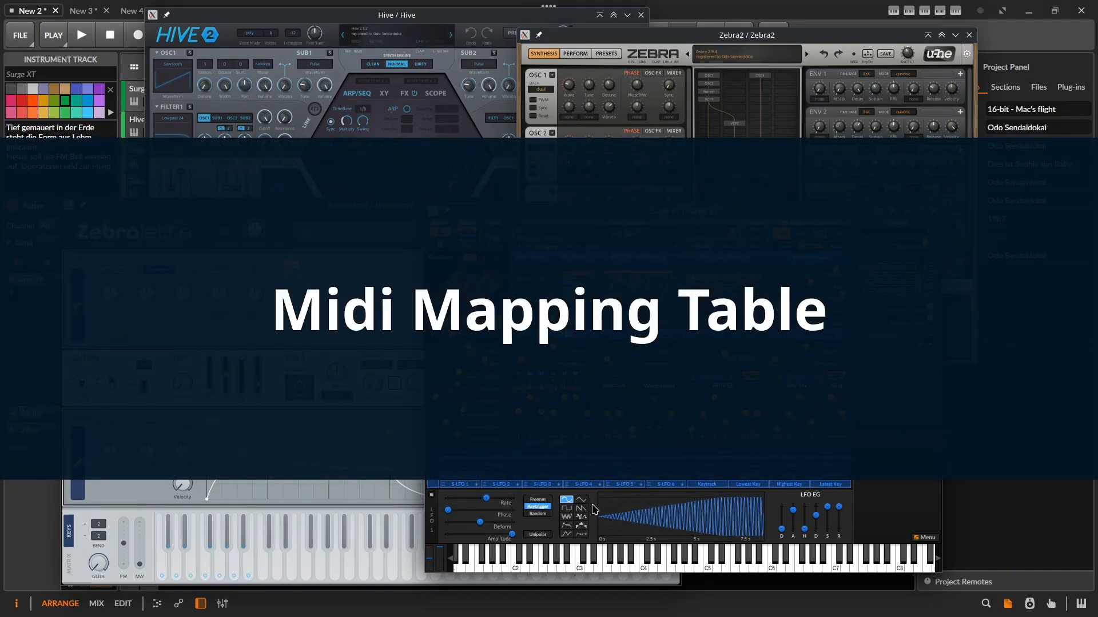
Show Surge XT's current MIDI mapping through its MIDI Settings context menu.
mouse_move(709, 435)
right_click(883, 383)
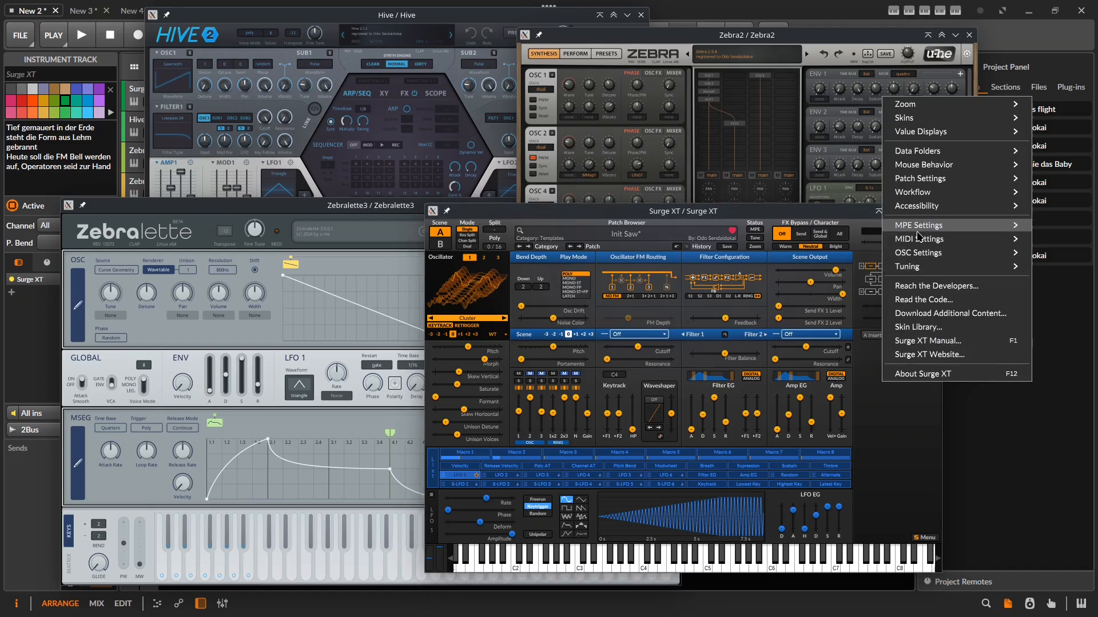
mouse_move(920, 240)
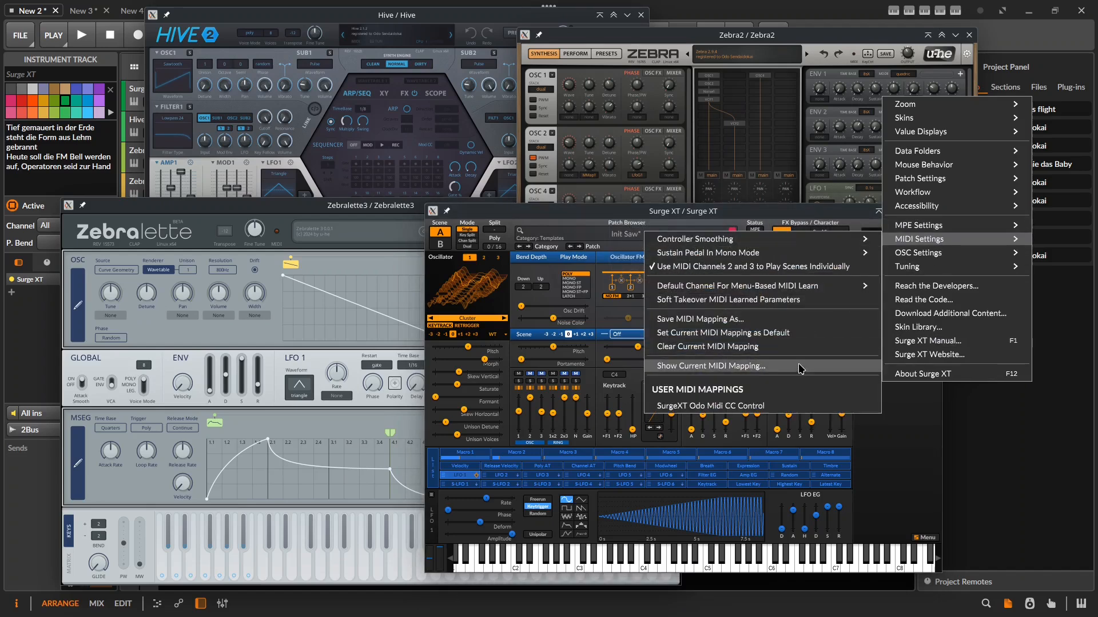
click(816, 33)
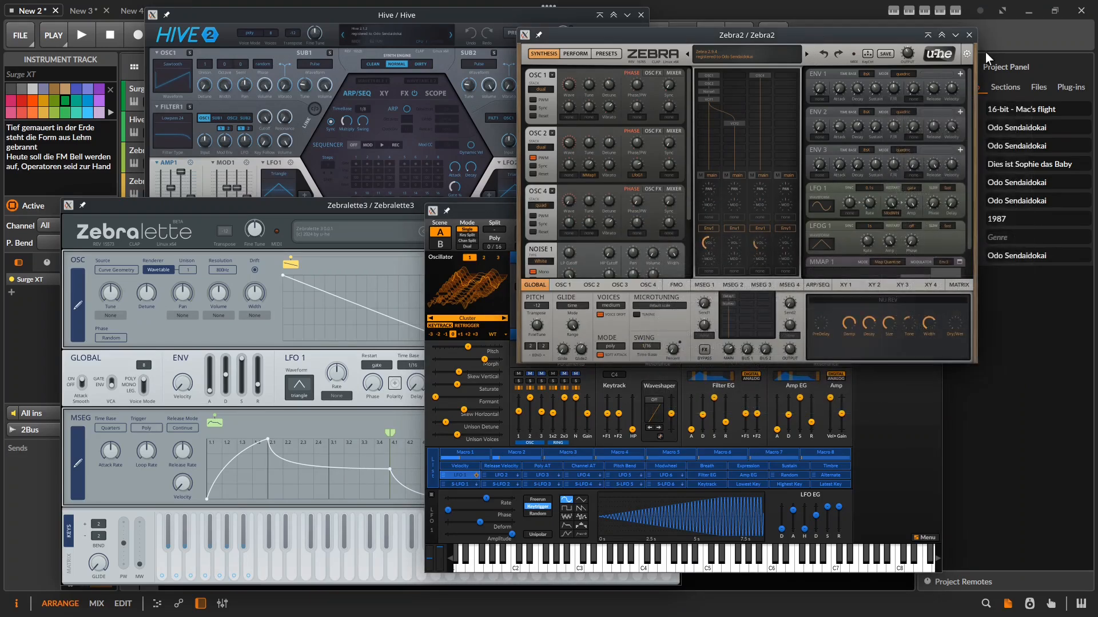
Open the MIDI controller tables in Zebra2 and Hive.
click(966, 54)
click(936, 55)
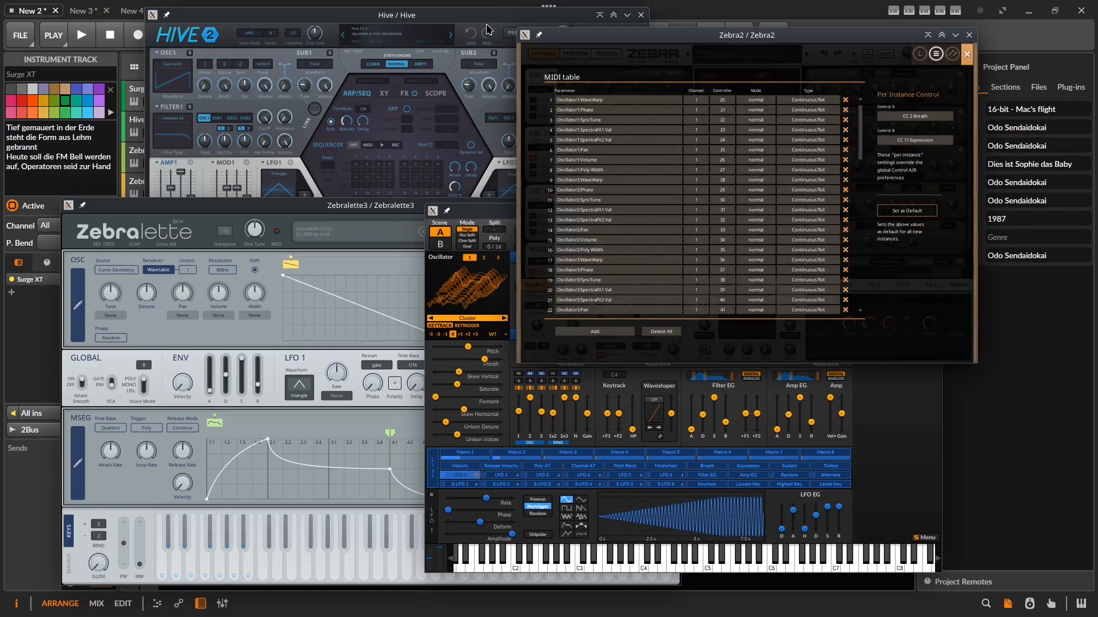
click(536, 16)
click(635, 31)
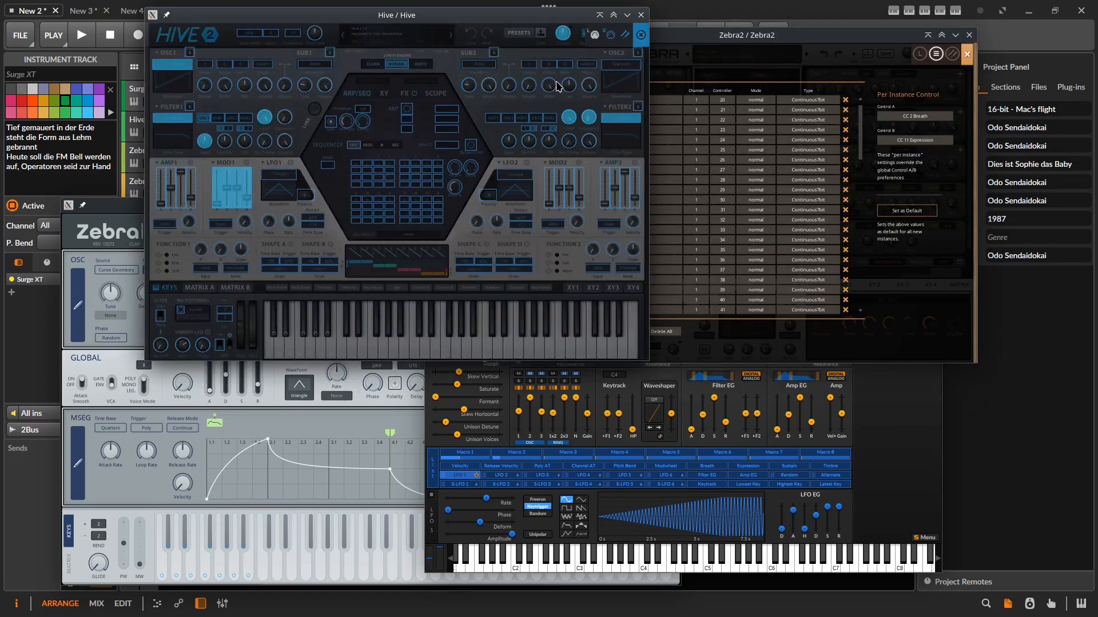
click(604, 37)
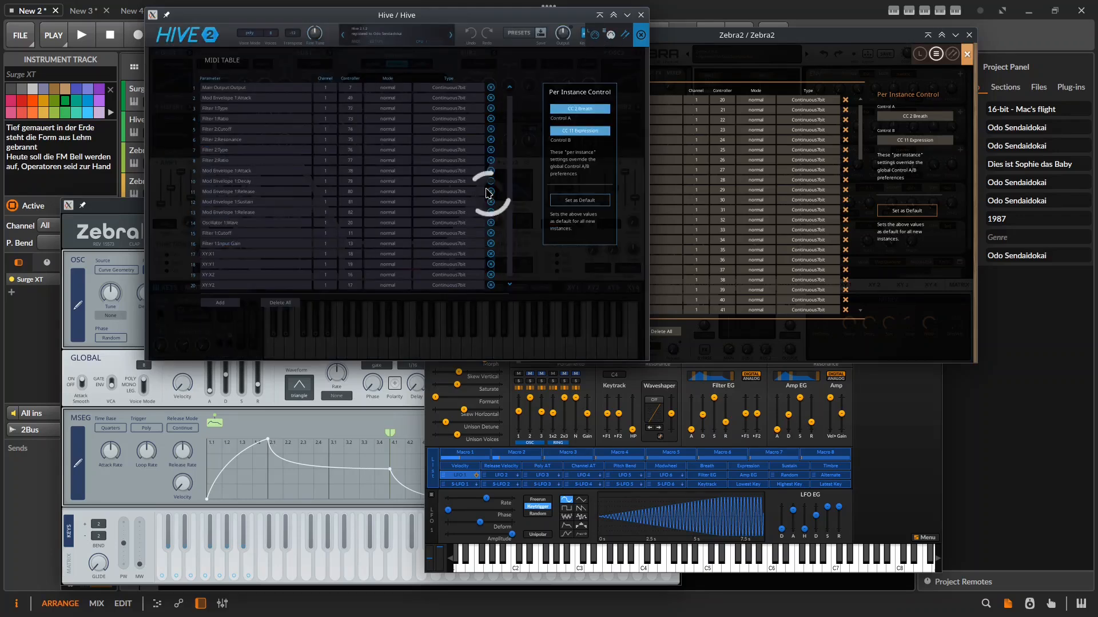
View Zebralette3's MIDI table, then close the Zebralette3 and Zebra2 windows.
click(127, 210)
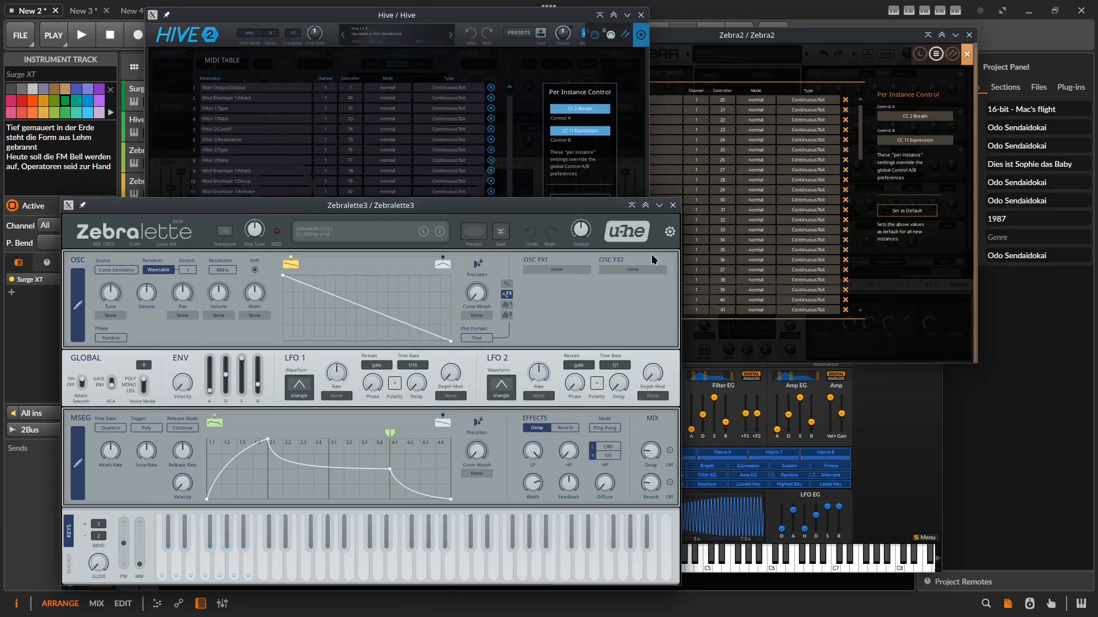
click(669, 232)
click(633, 233)
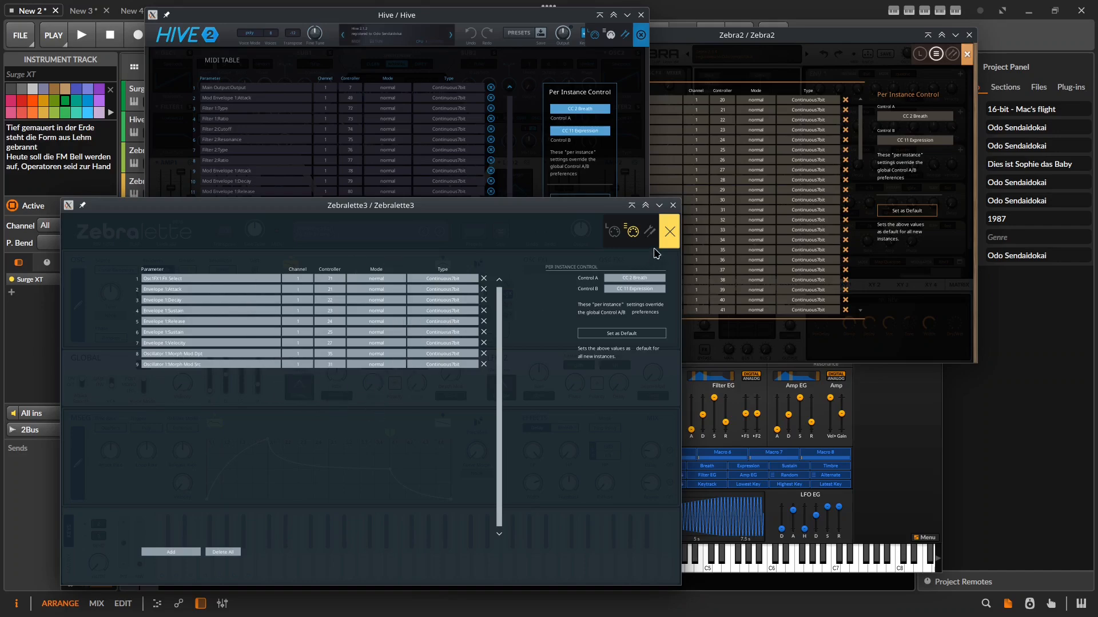
click(668, 231)
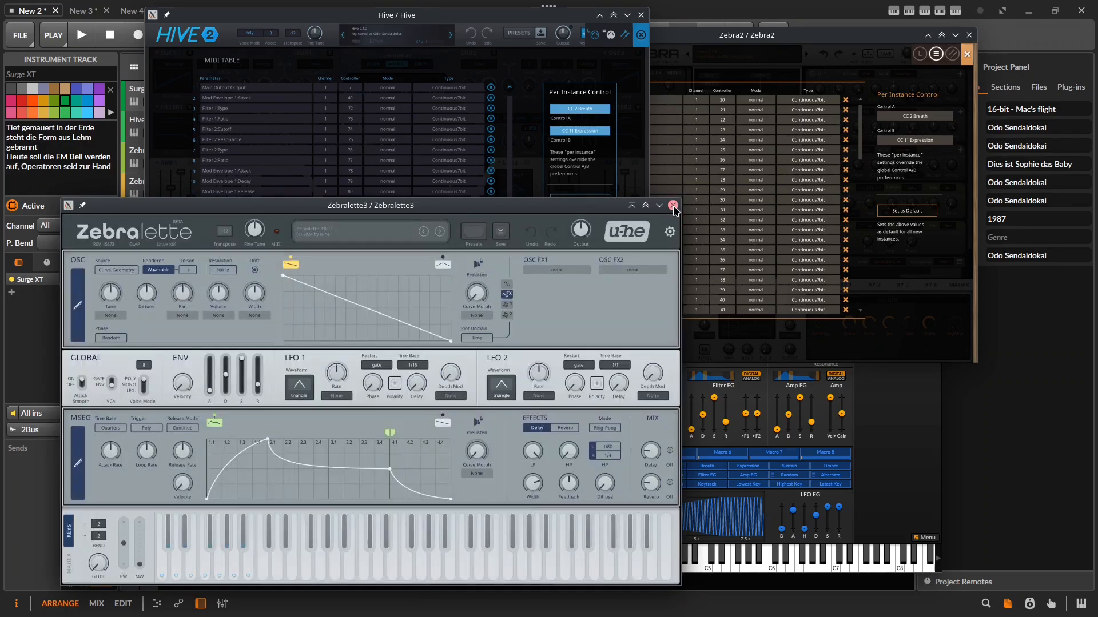
click(673, 205)
click(968, 35)
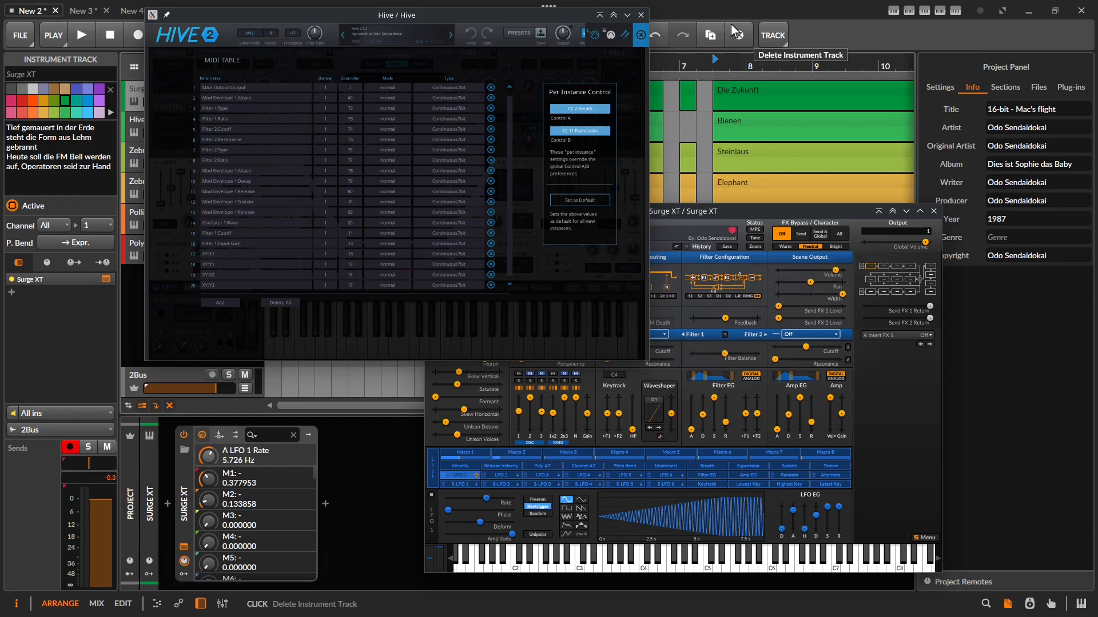
Close Hive, then record-arm and disarm the Zebralette3, Zebra2 and Hive tracks again.
click(640, 14)
drag(819, 213, 782, 181)
click(212, 181)
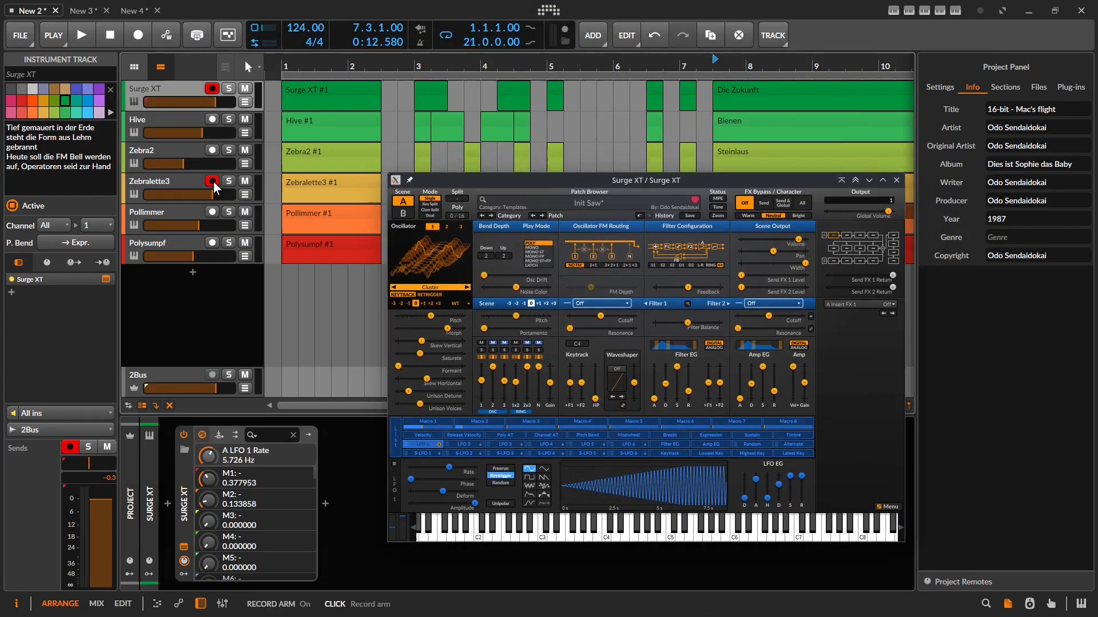
click(212, 151)
click(212, 120)
click(212, 89)
click(212, 120)
click(212, 151)
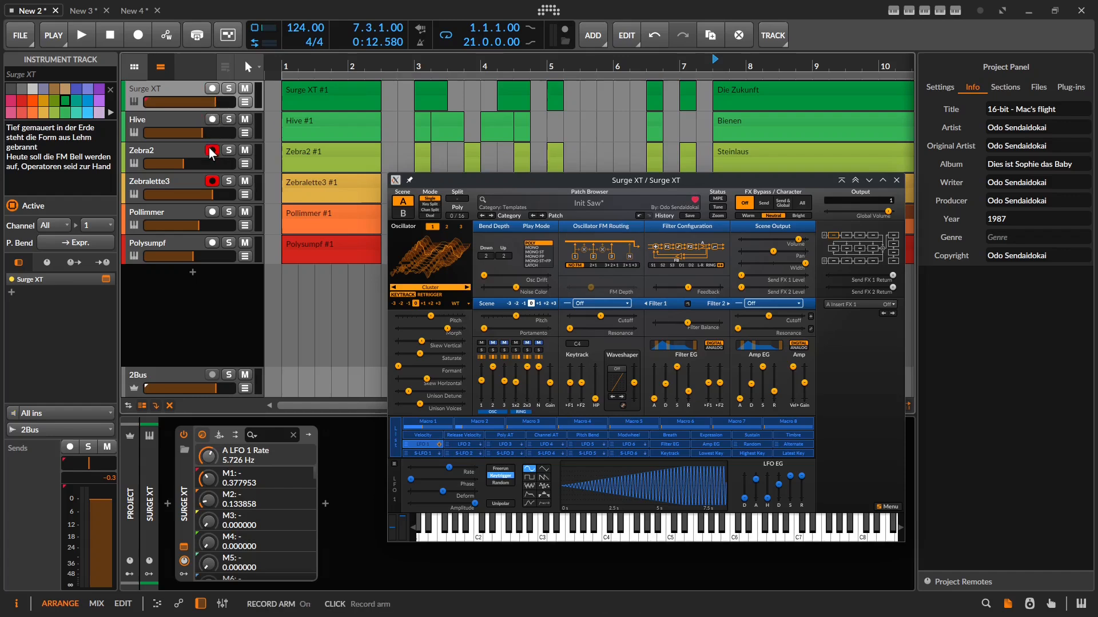
click(212, 181)
Toggle Pollimmer and Polysumpf off, leaving only the Surge XT track record-armed.
click(212, 212)
click(213, 243)
click(213, 243)
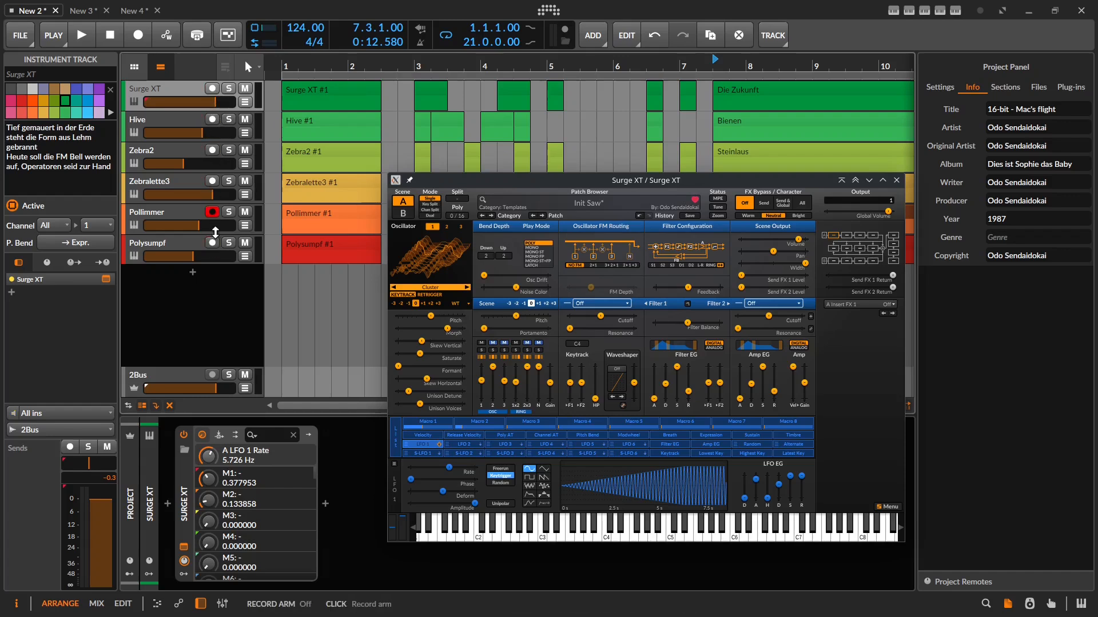
click(212, 212)
click(212, 89)
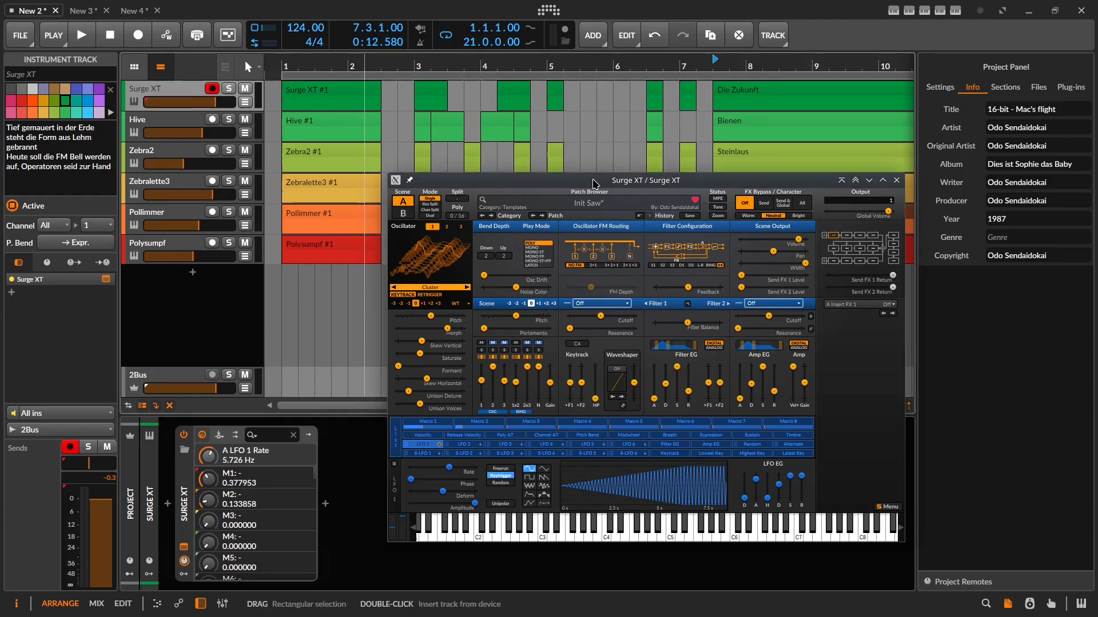
Set Surge XT's 1x2 mix to -8.48 dB and raise the waveshaper drive.
drag(593, 184, 576, 165)
drag(499, 364, 499, 362)
drag(622, 368, 621, 363)
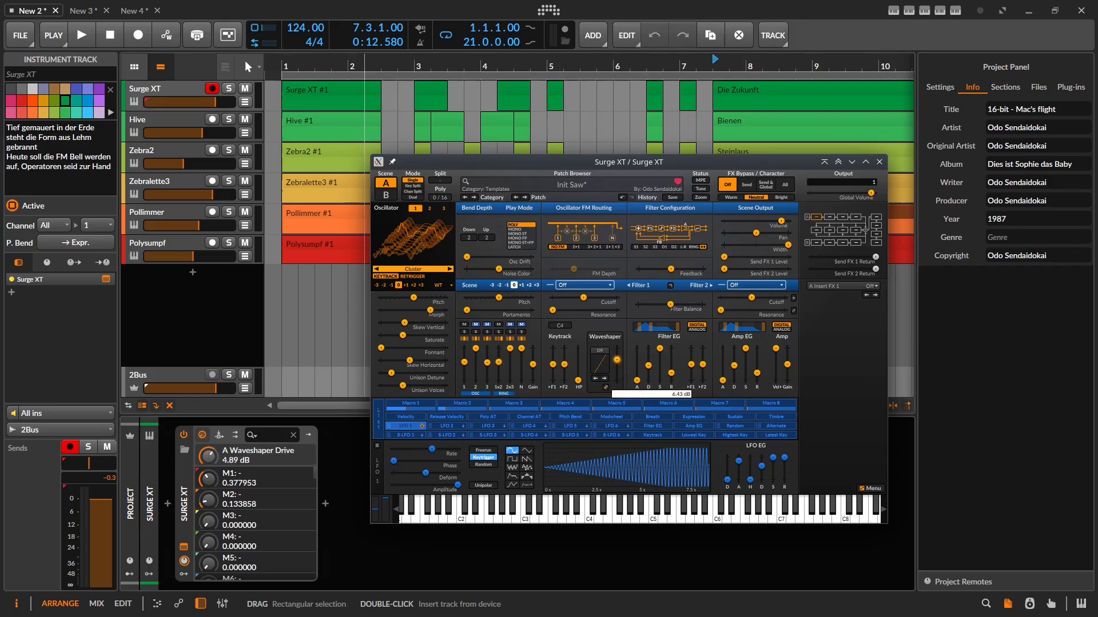
click(535, 364)
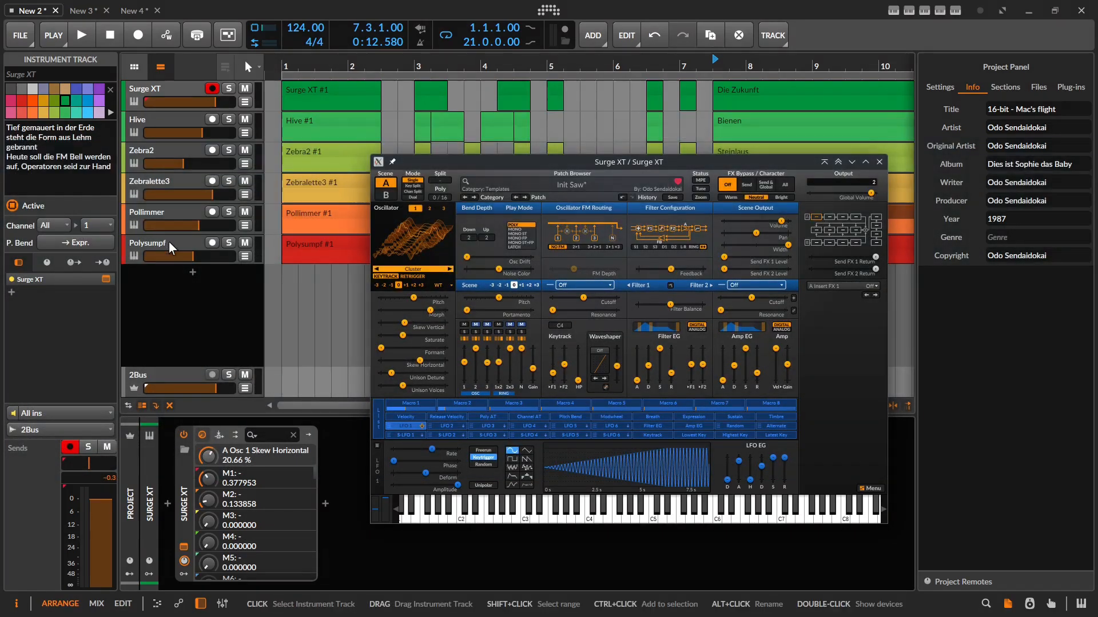
click(170, 247)
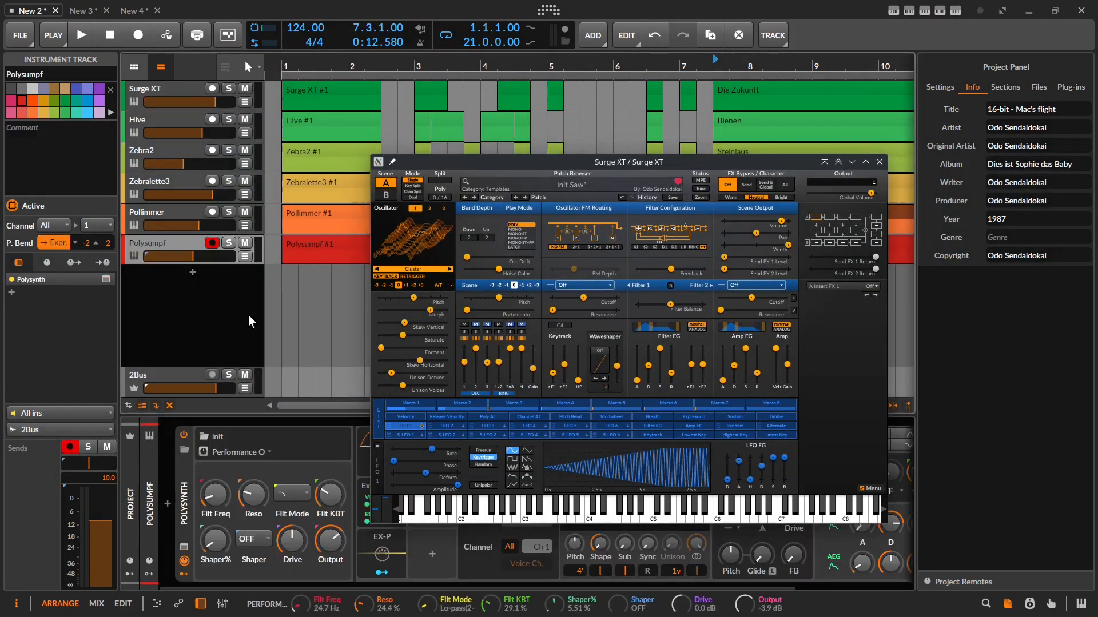
click(172, 91)
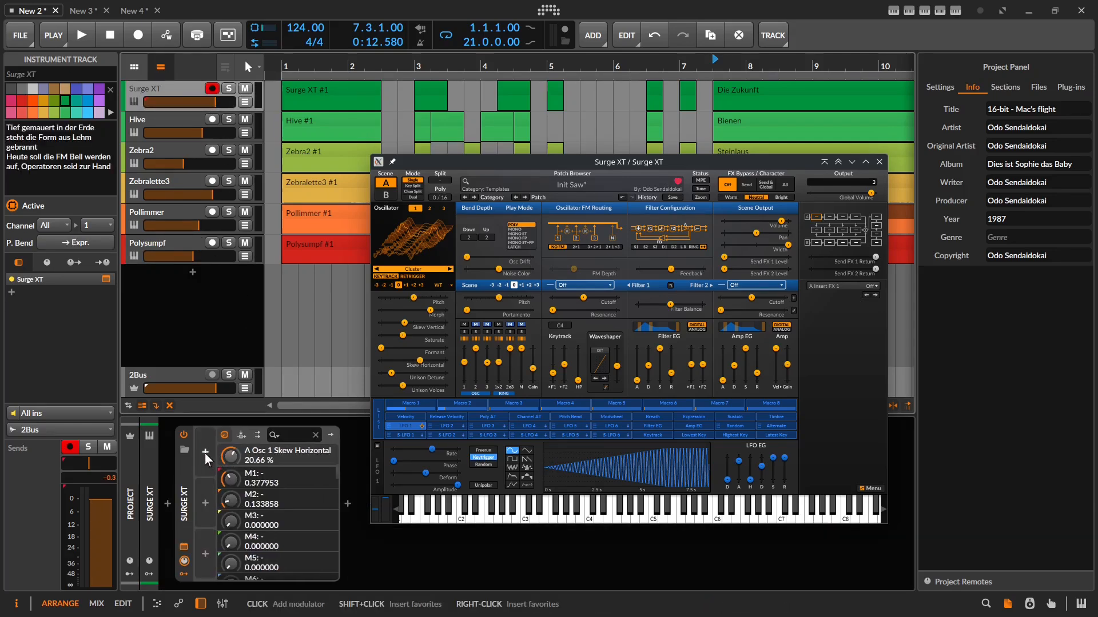
Insert a MIDI modulator on Surge XT via the 'midi' search, then close the plugin window.
click(204, 453)
text(midi)
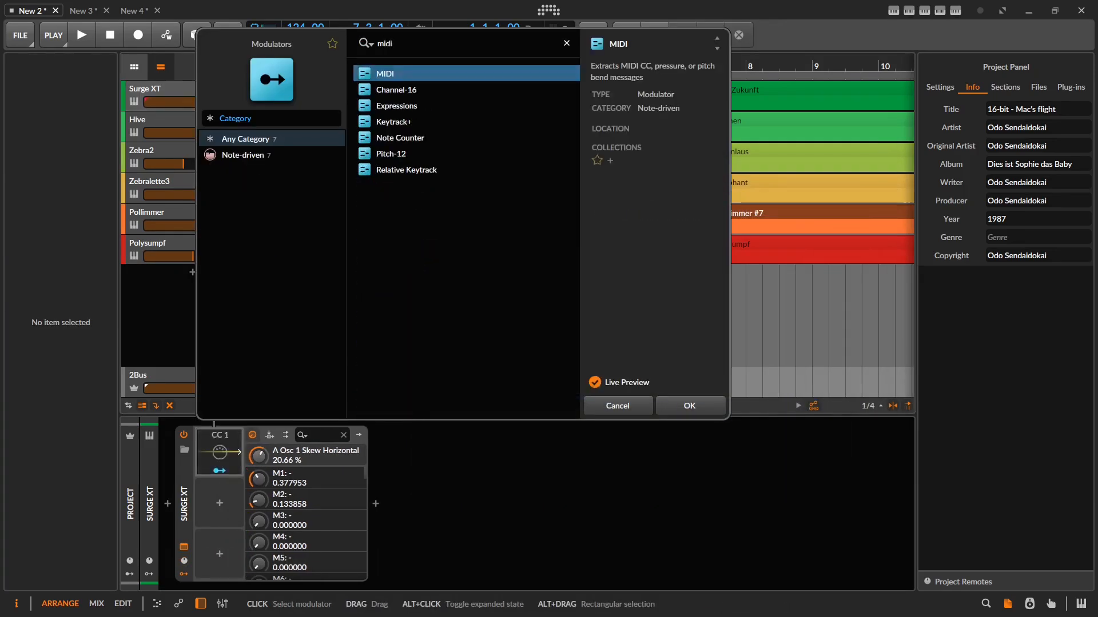
key(Return)
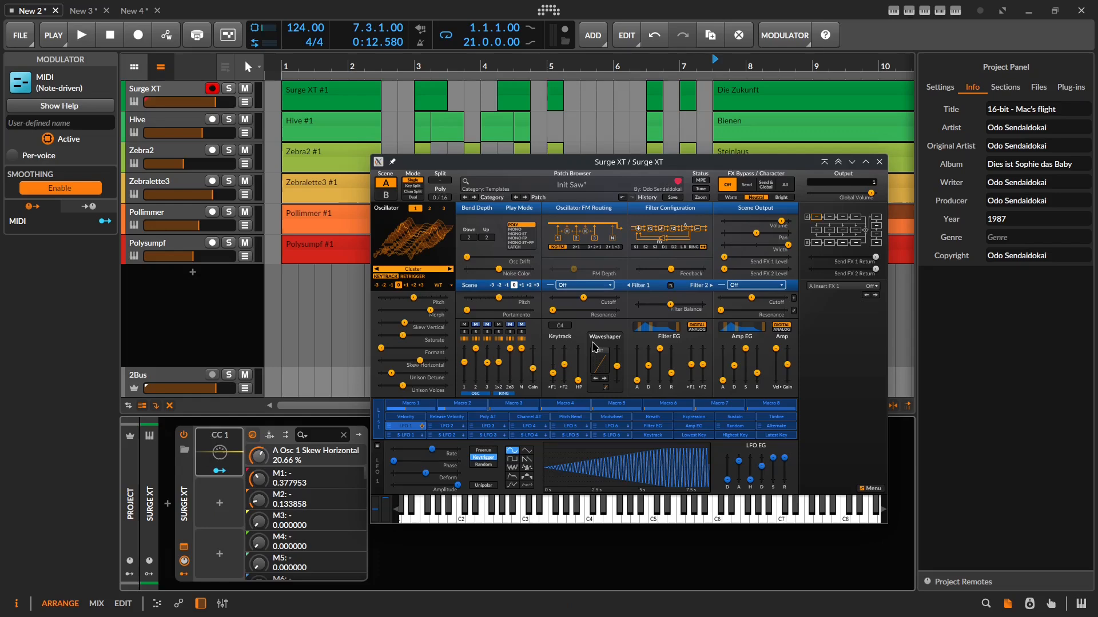
drag(640, 162, 728, 137)
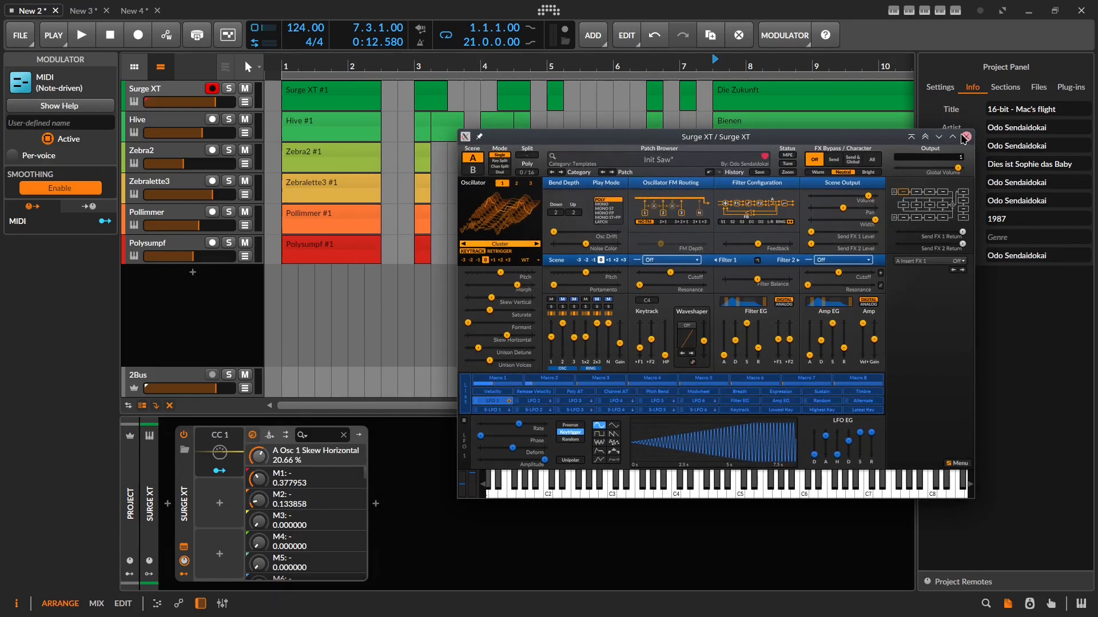
click(967, 136)
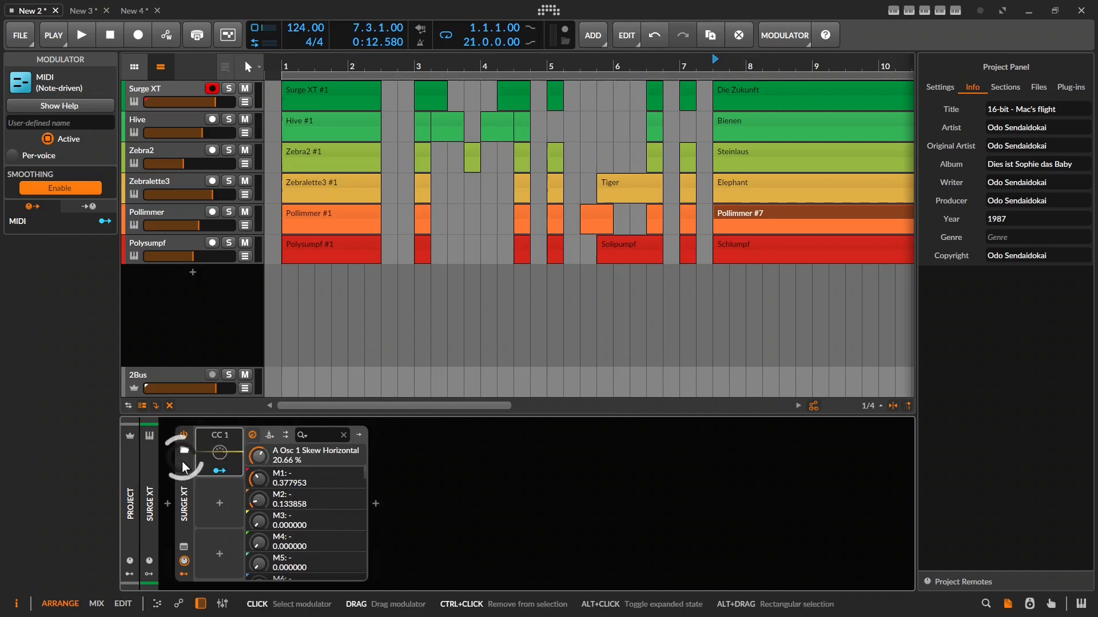
Learn the modulator's CC from hardware, then delete the resulting CC 11 modulator.
alt+click(213, 452)
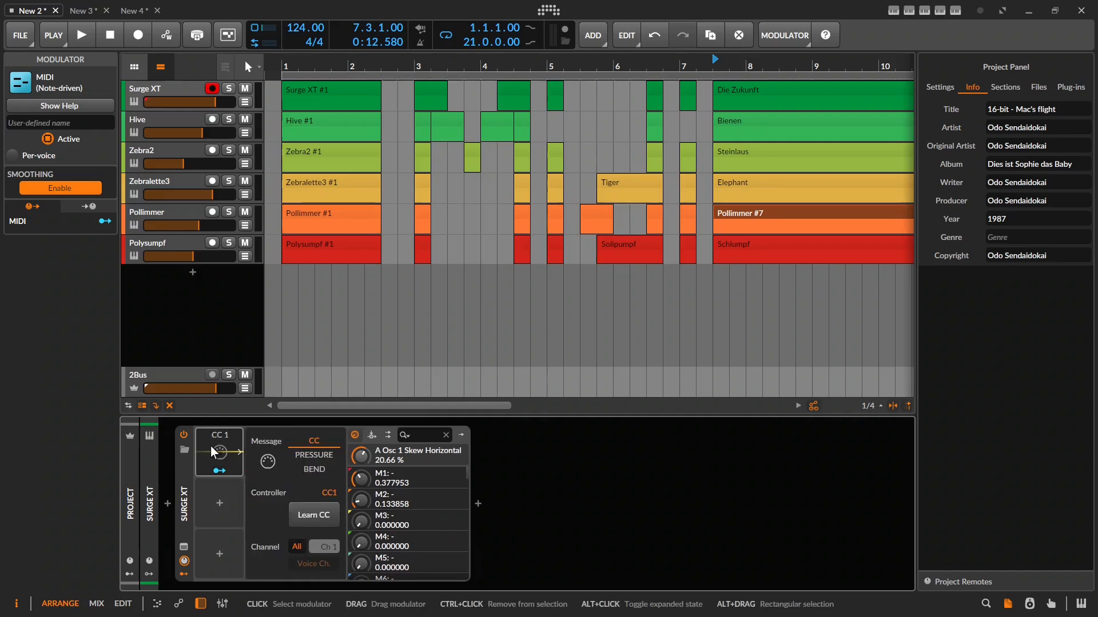
click(327, 516)
alt+click(222, 463)
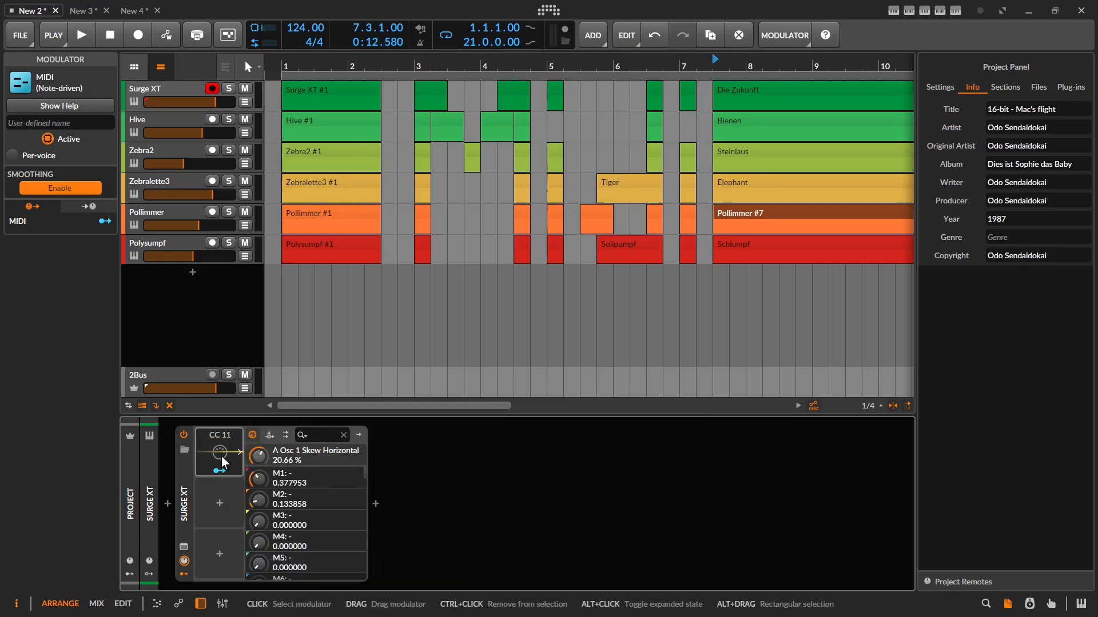
click(222, 446)
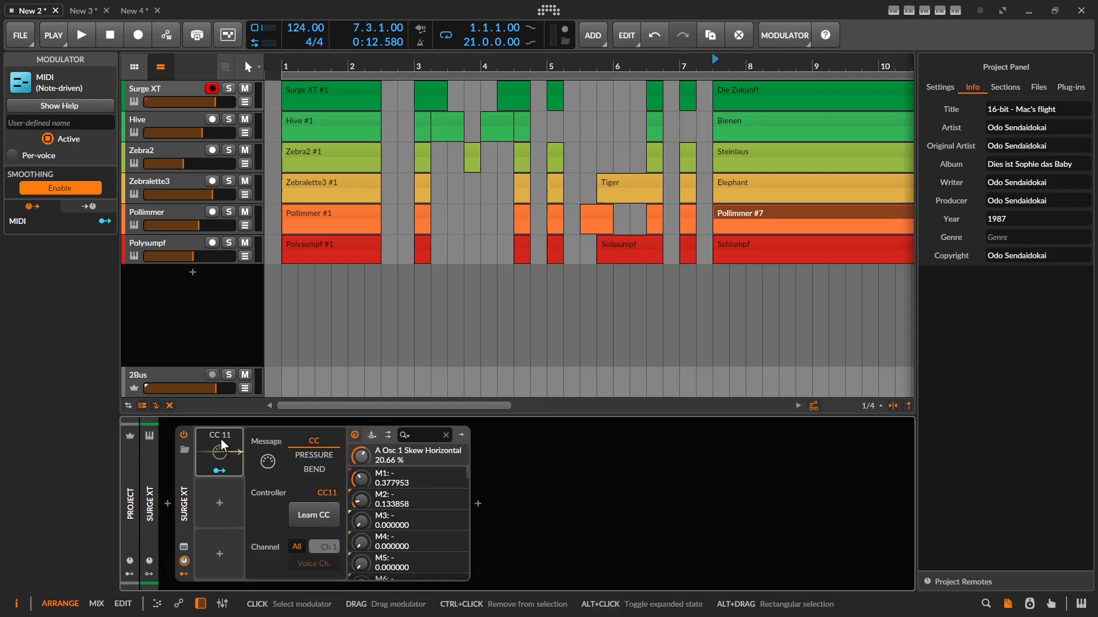
key(Delete)
Insert a fresh MIDI modulator listening to CC 1.
click(205, 453)
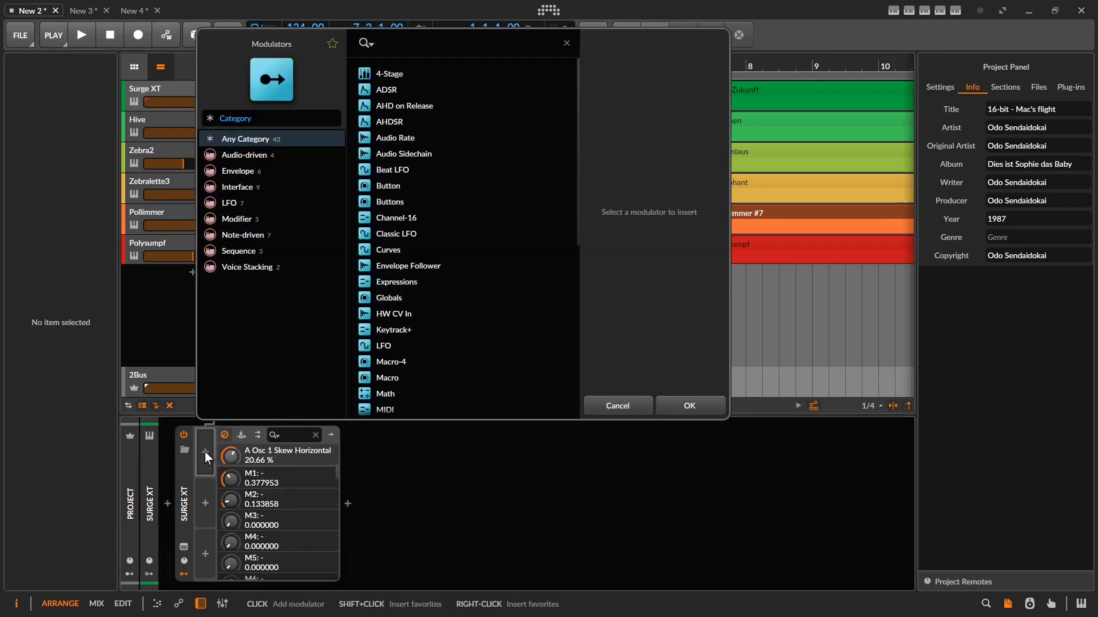
text(midi)
key(Return)
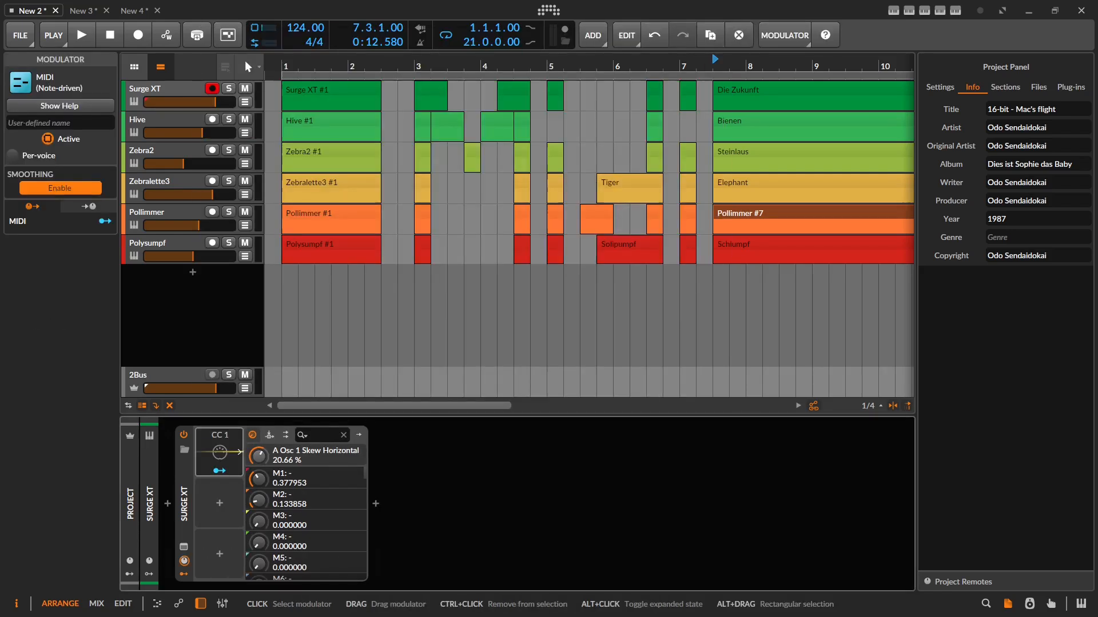
Save Surge XT as a library preset, then drag-copy the CC 1 modulator into the slot below.
click(211, 461)
right_click(186, 475)
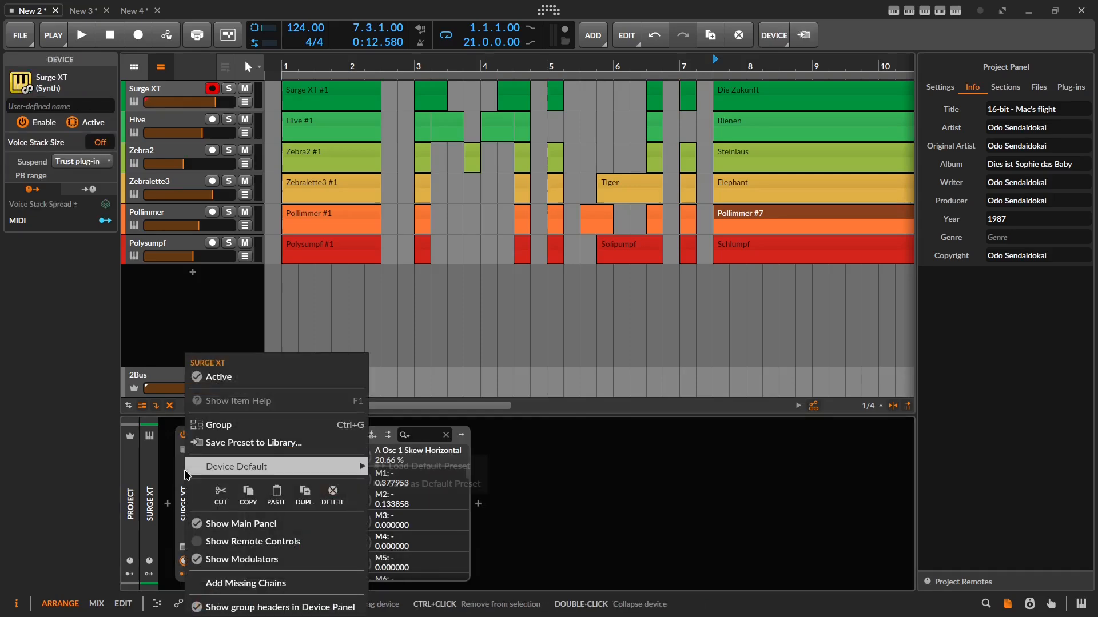
click(246, 444)
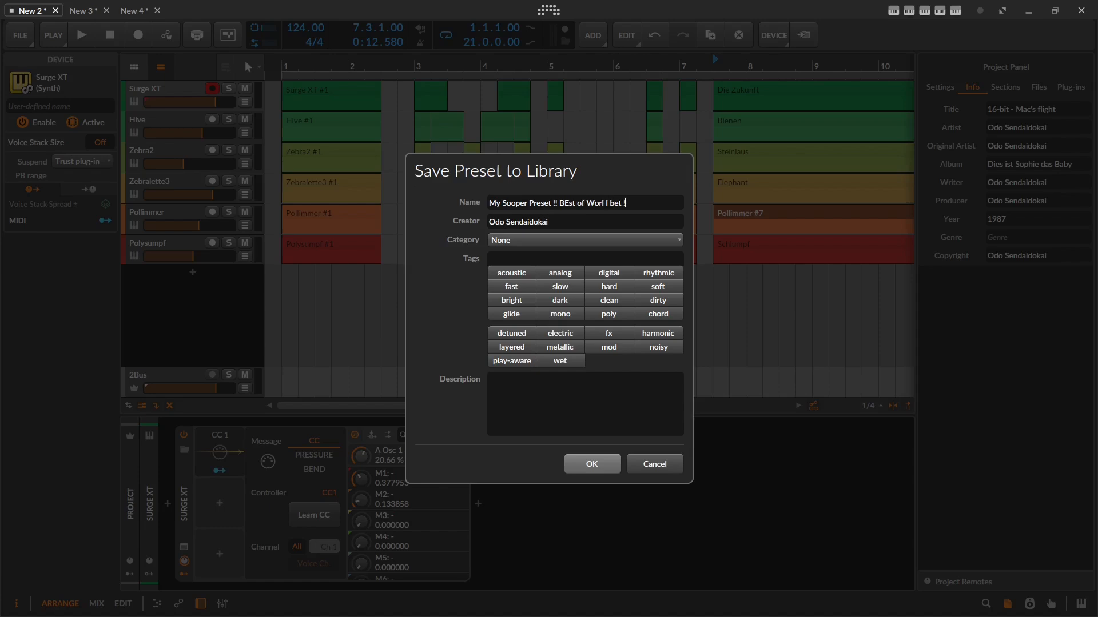
key(Return)
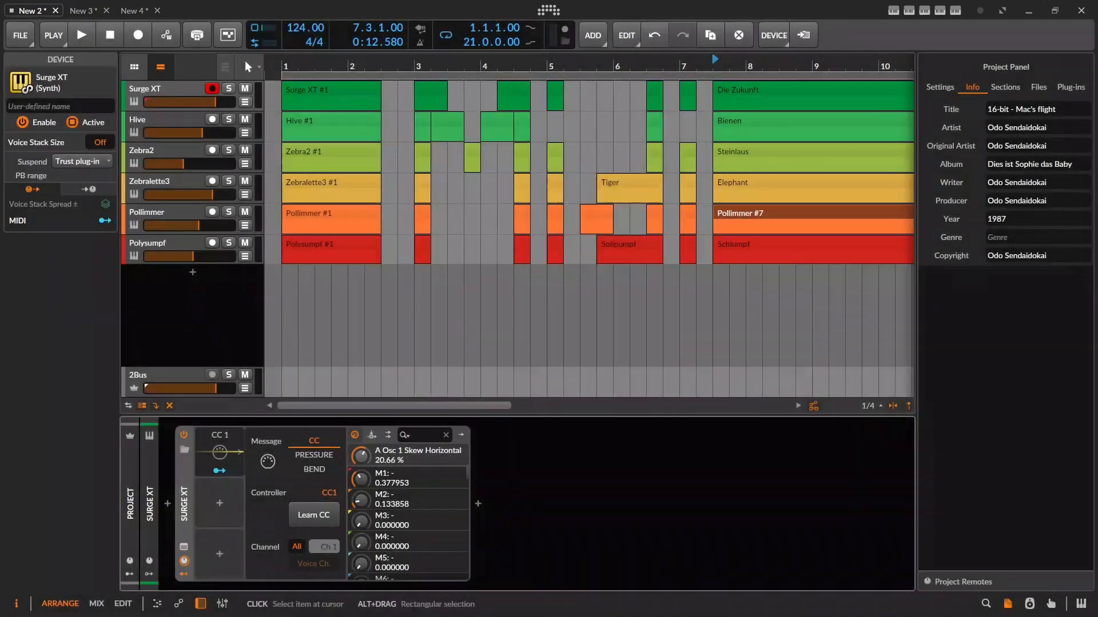
click(220, 451)
drag(222, 448, 208, 543)
Copy CC 1 into a third slot, select all three and duplicate them twice with Ctrl+D.
click(209, 513)
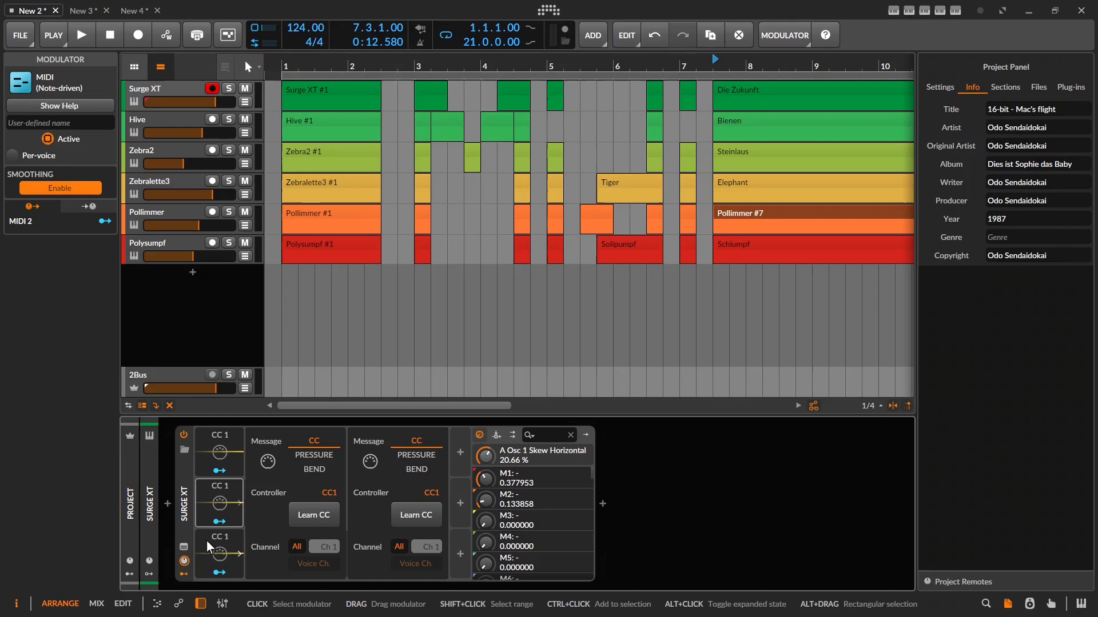
click(208, 543)
shift+click(211, 450)
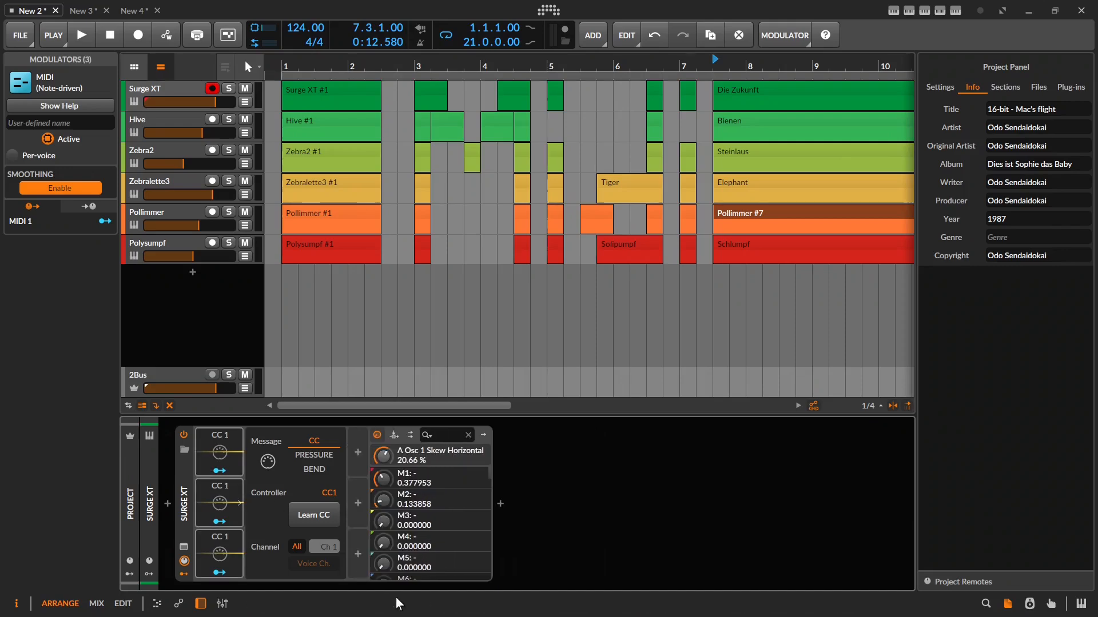
key(ctrl+d)
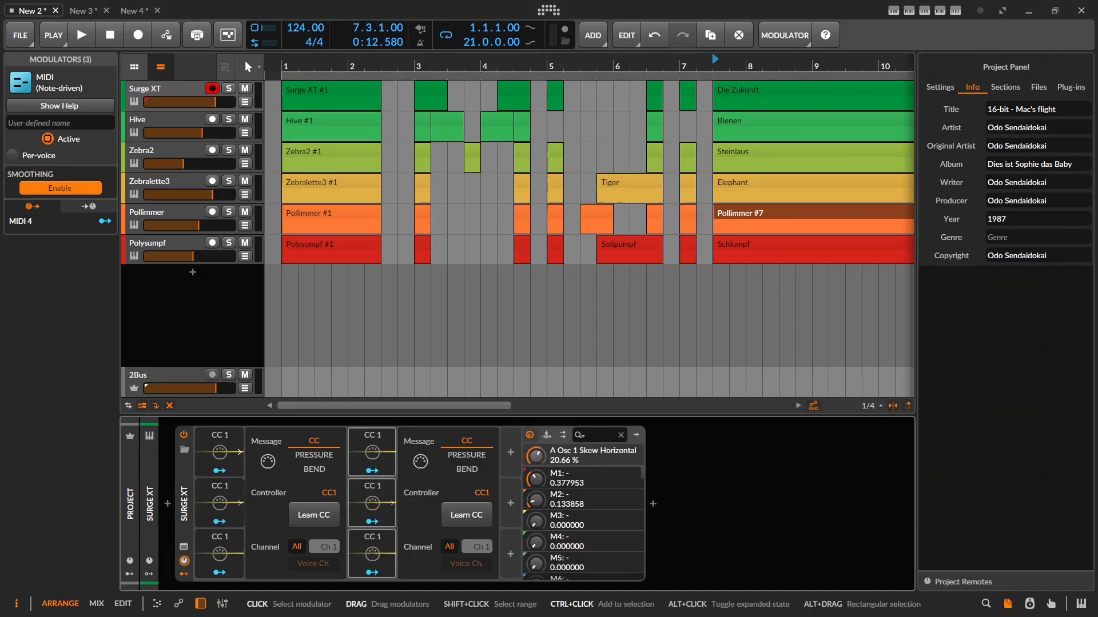
key(ctrl+d)
Collapse the expanded modulators and duplicate the first column repeatedly, reaching about 39 CC 1 modulators.
click(392, 503)
click(443, 503)
click(240, 503)
click(220, 440)
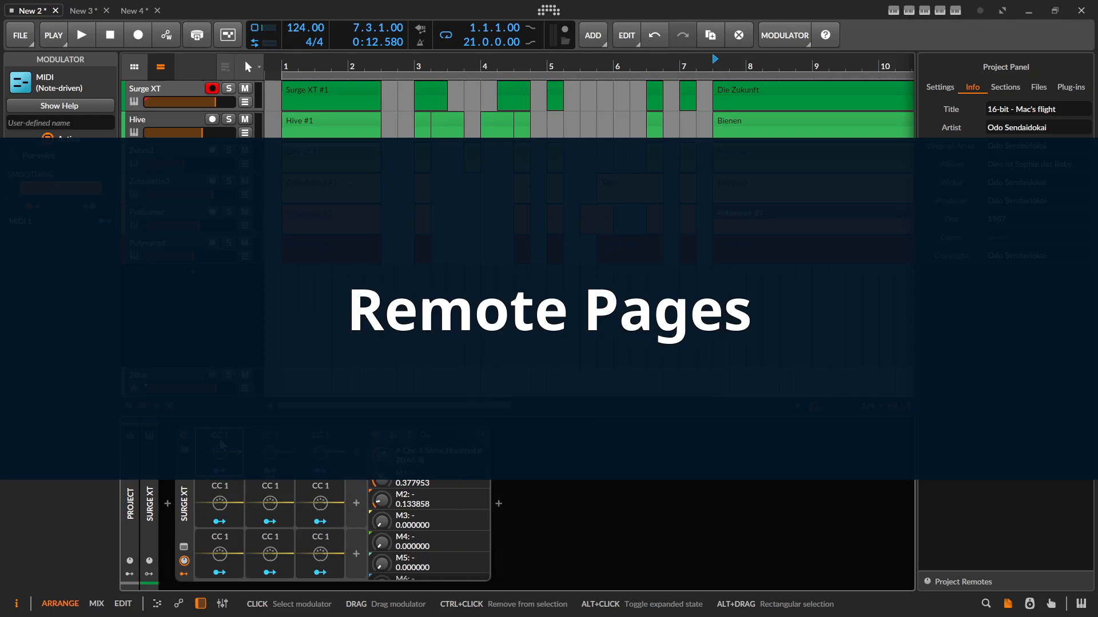
shift+click(204, 566)
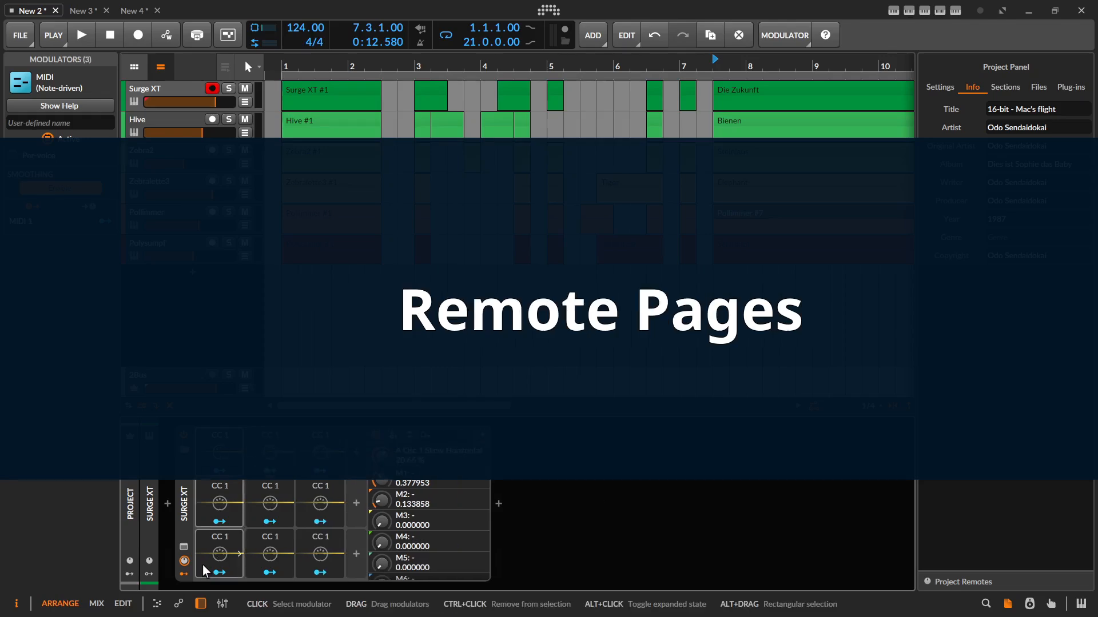
key(ctrl+d)
key(ctrl+d)
key(ctrl+d)
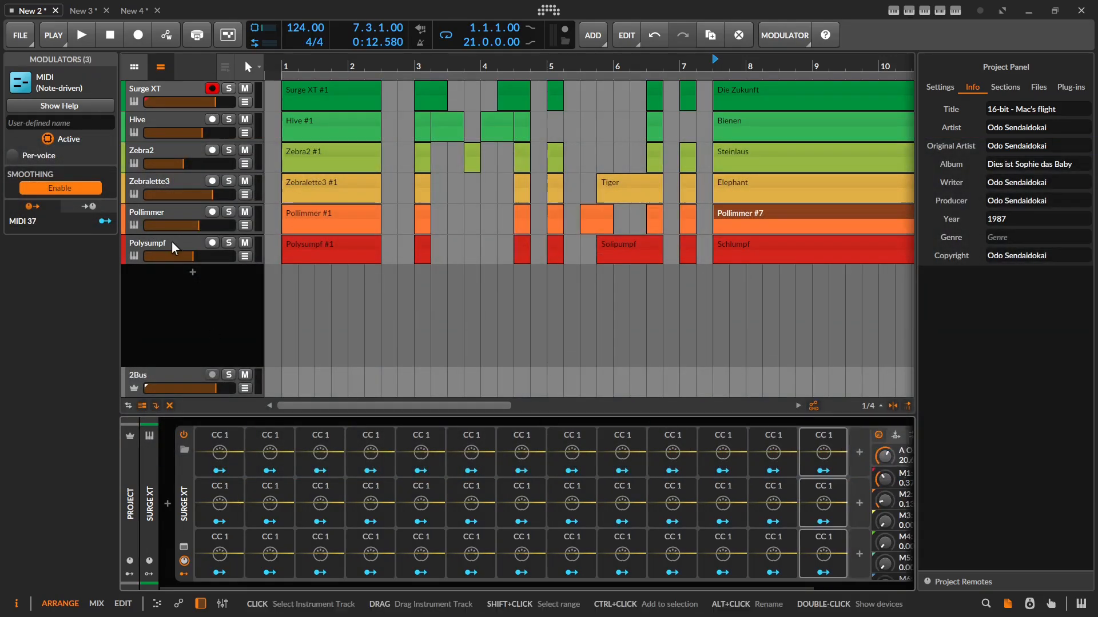
Select the Polysumpf track and review its Polysynth remote pages in the Remote Controls Editor.
click(163, 247)
click(192, 486)
click(235, 452)
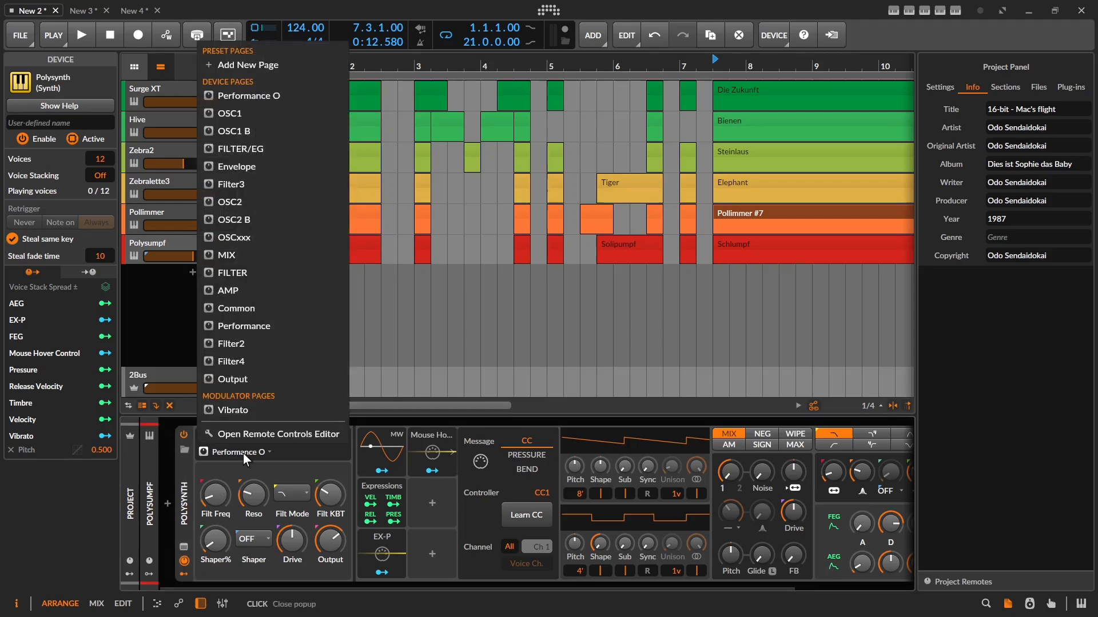
click(244, 434)
scroll(328, 203, down, 10)
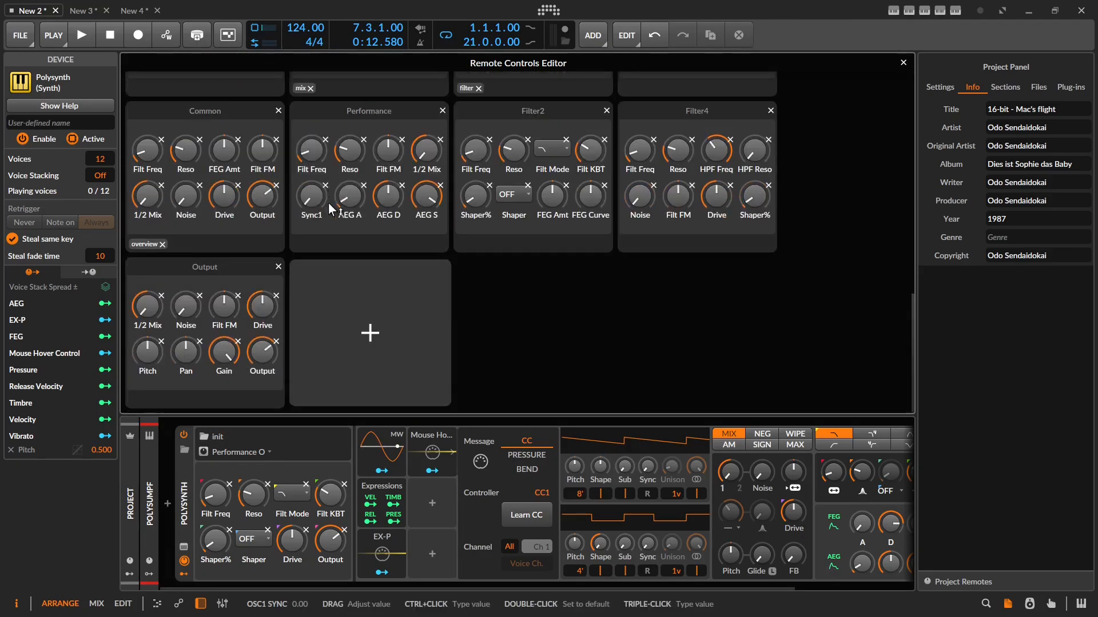
scroll(328, 204, up, 10)
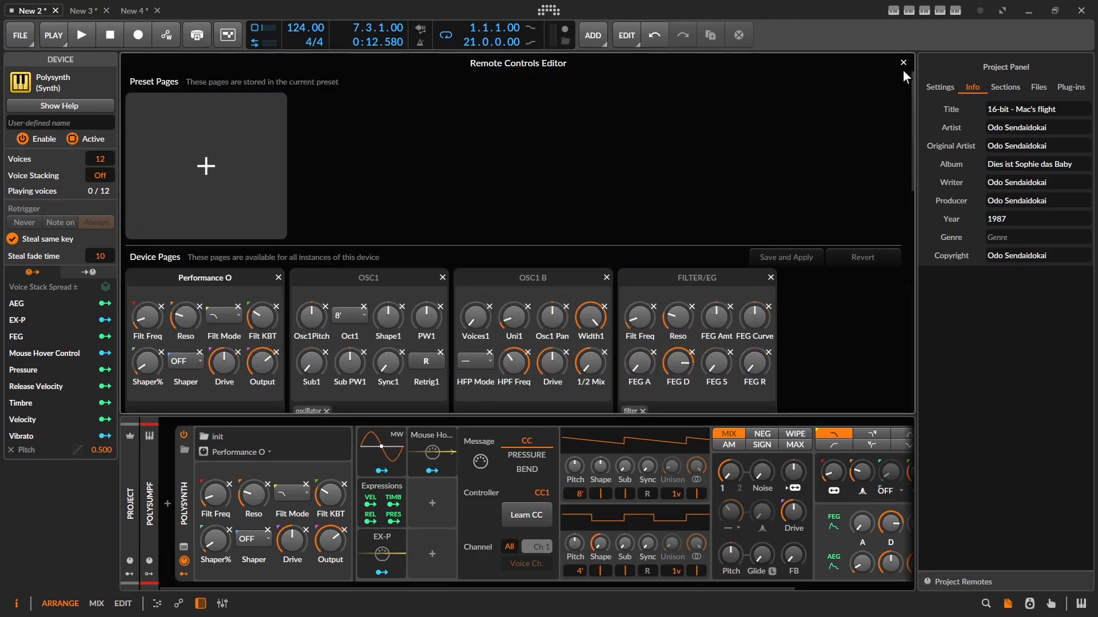
click(903, 63)
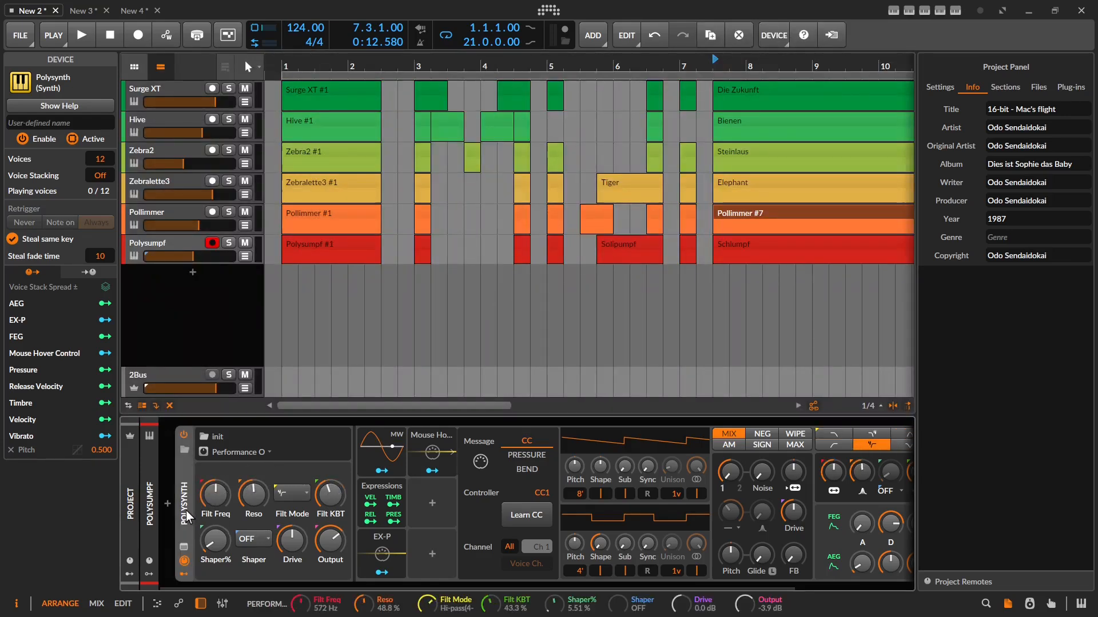
Step Polysynth's remote pages from Performance O through OSC1 and OSC1 B to Envelope.
key(Page_Down)
key(Page_Down)
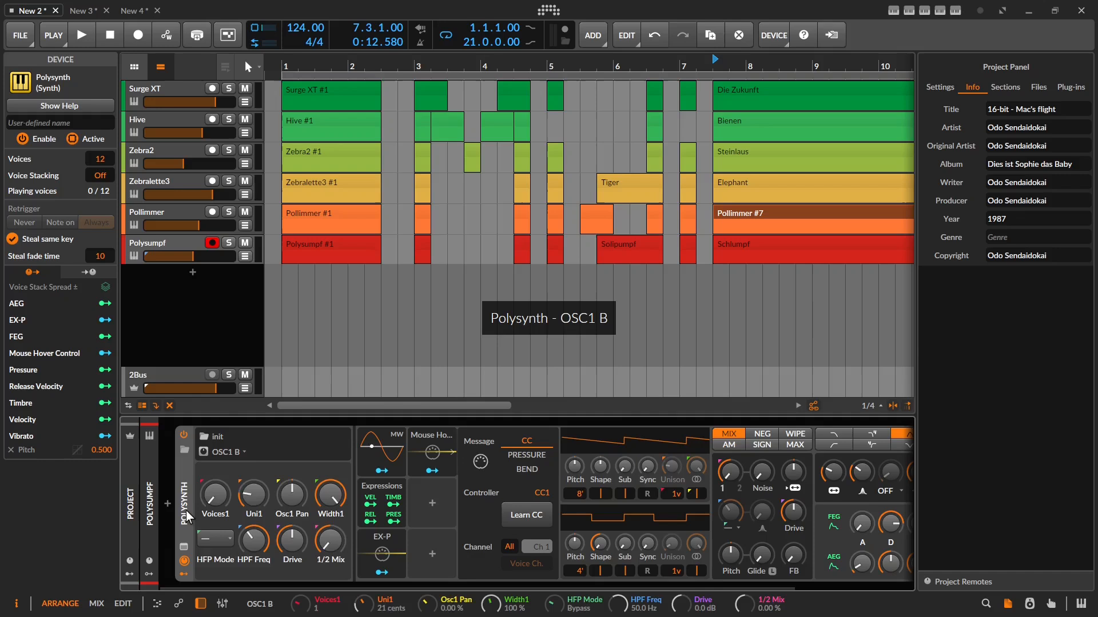
key(Page_Up)
key(Page_Down)
key(Page_Down)
key(Page_Down)
key(Page_Down)
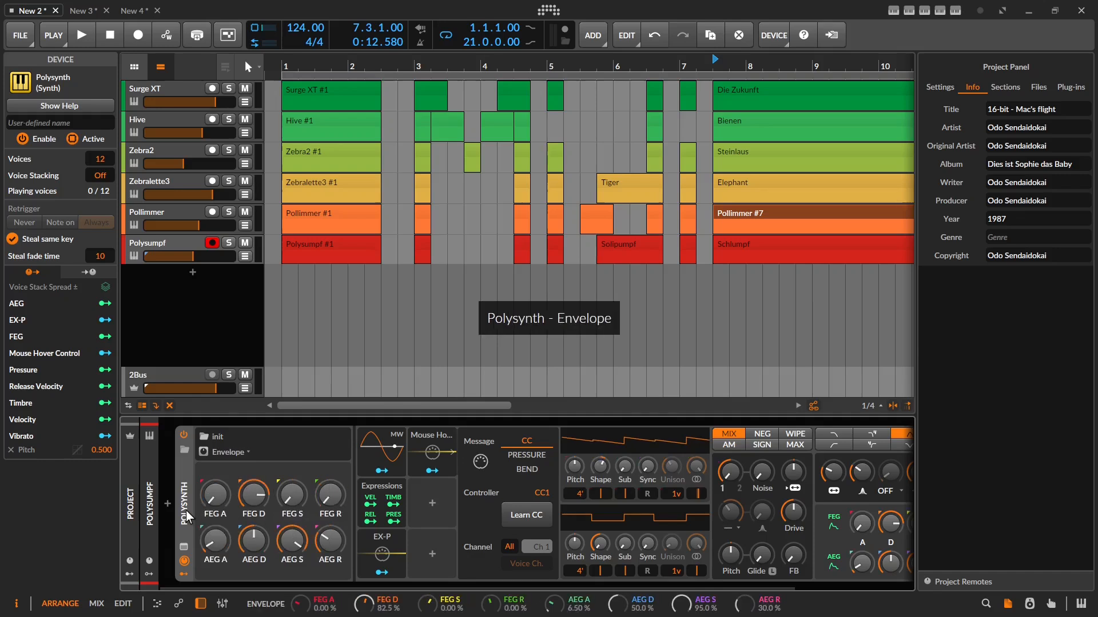
key(Page_Down)
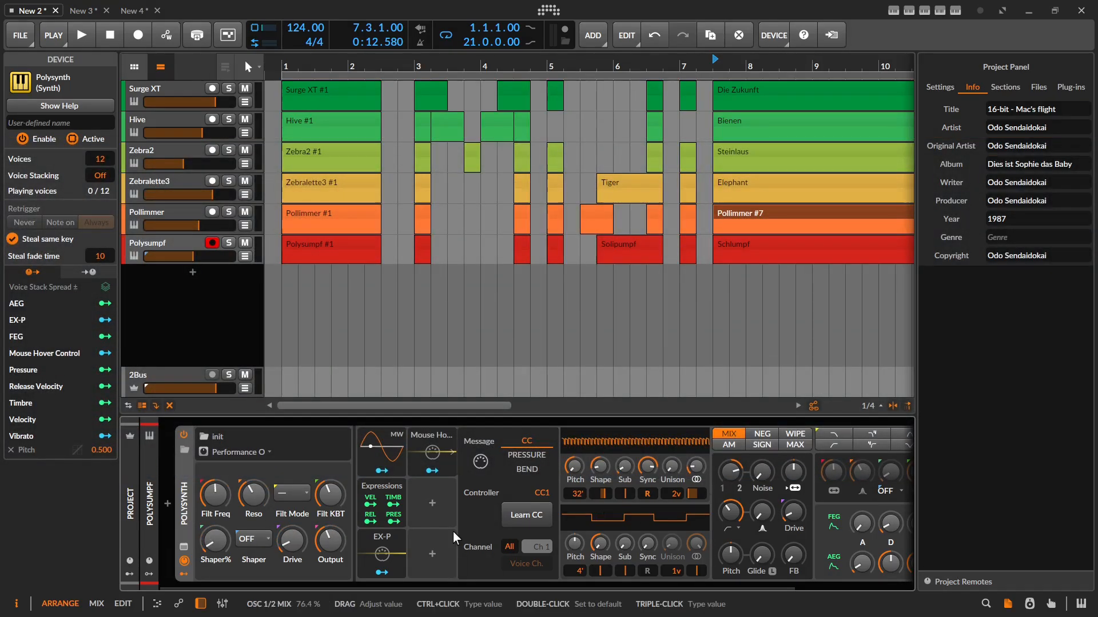
Hide the modulators and map filter frequency, resonance, shaping, keytracking and another filter control to nanoKONTROL knobs.
click(187, 562)
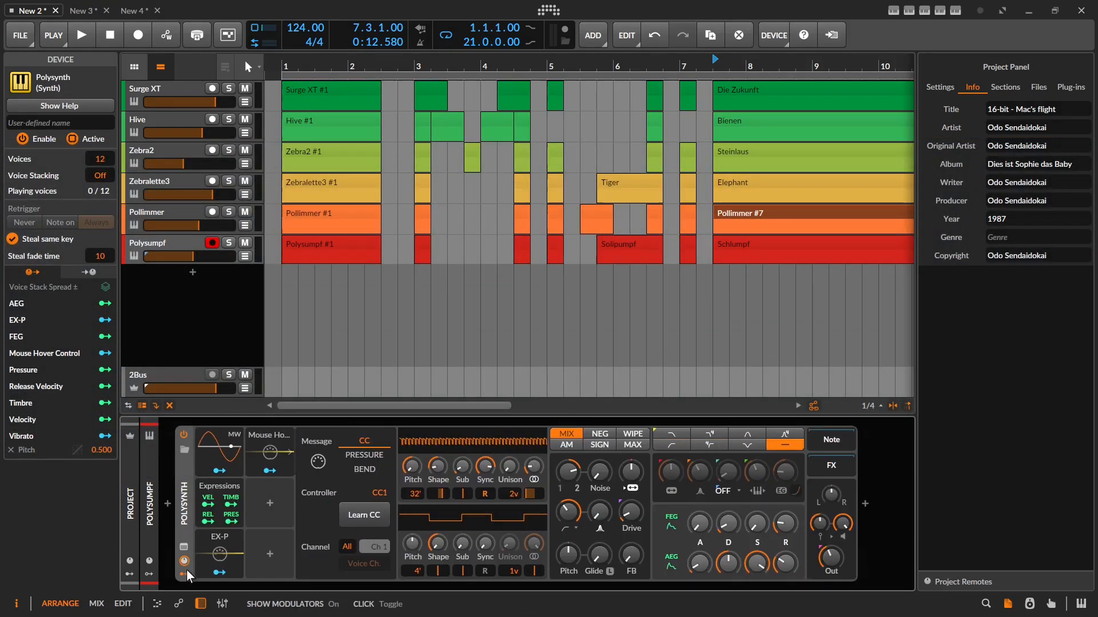
right_click(468, 475)
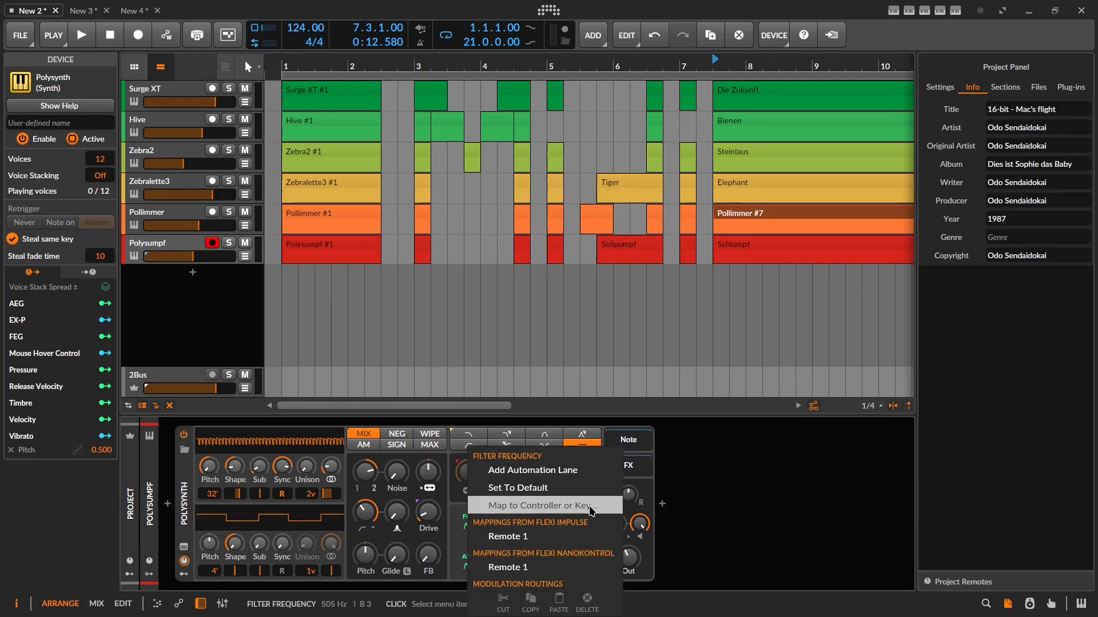
click(526, 506)
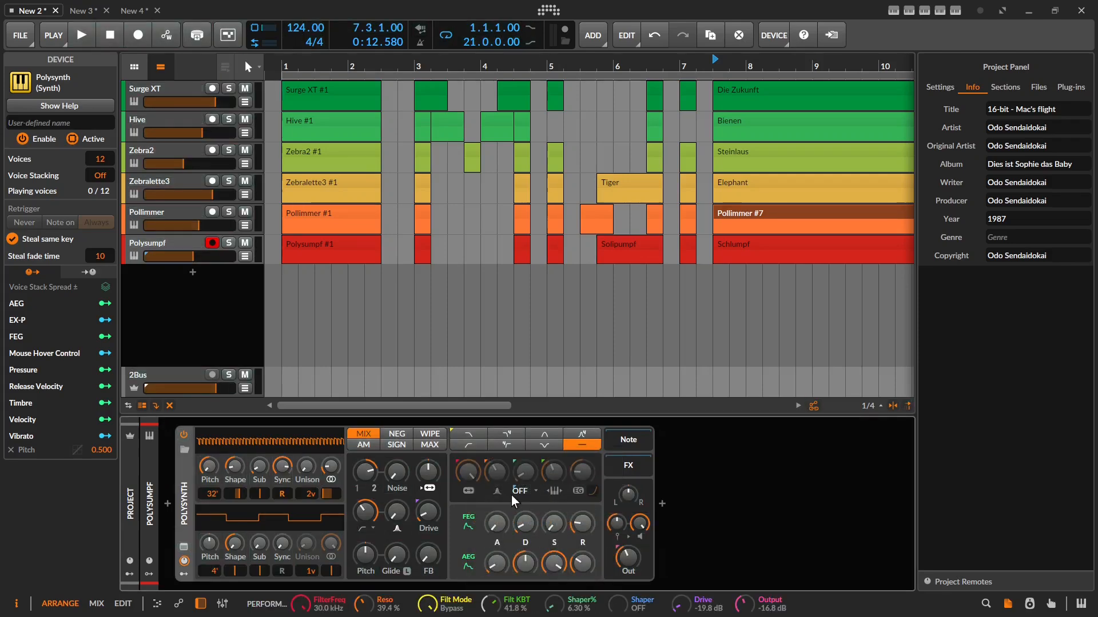
right_click(492, 471)
click(516, 506)
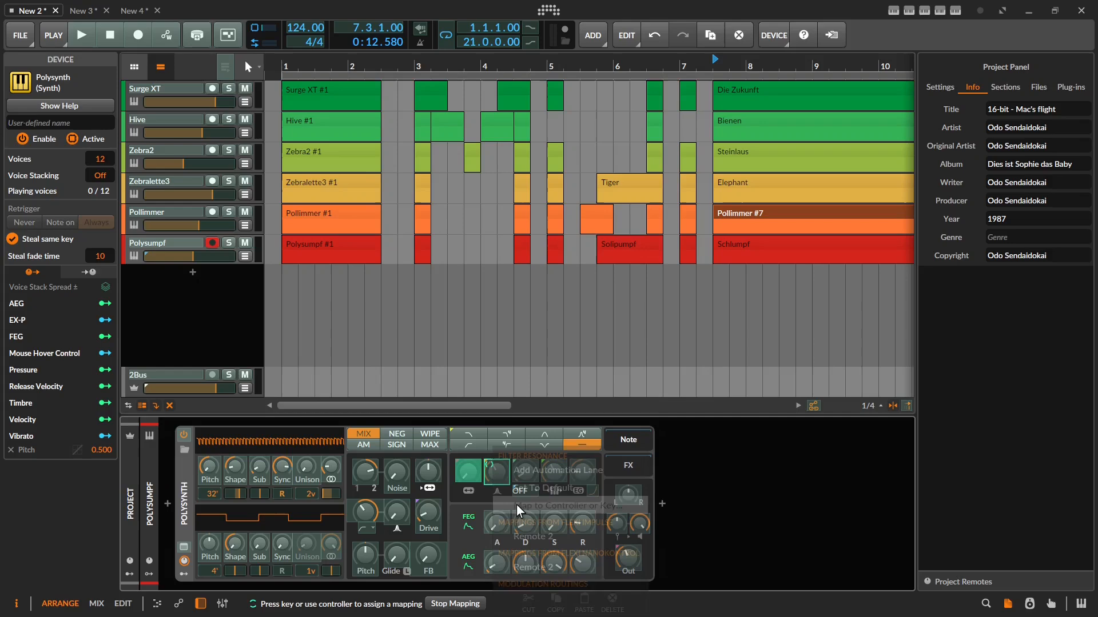
right_click(526, 486)
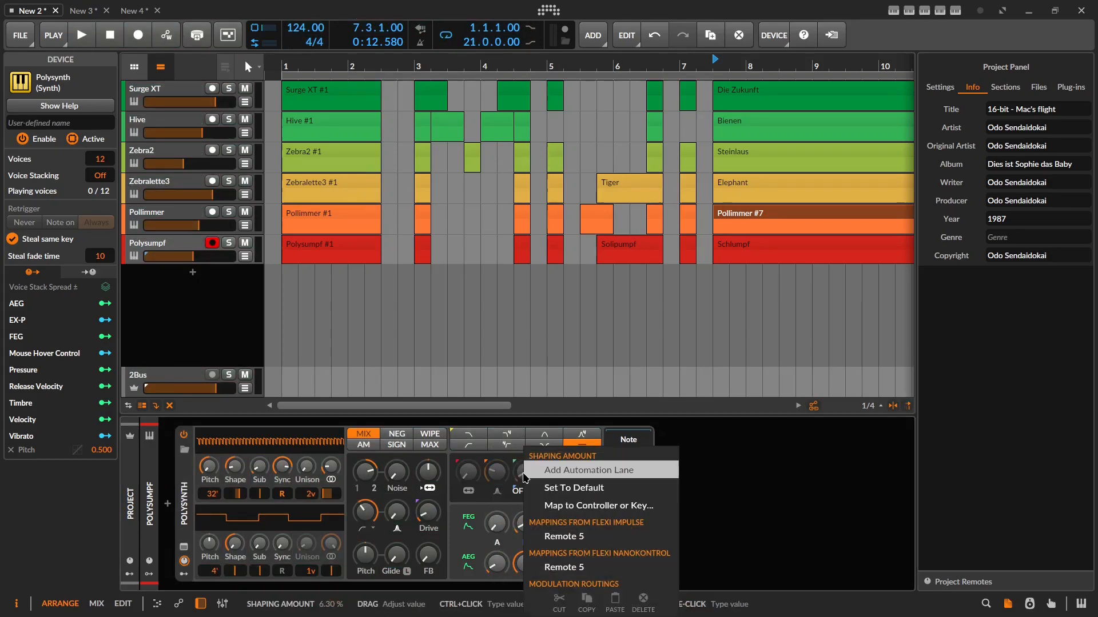
click(545, 506)
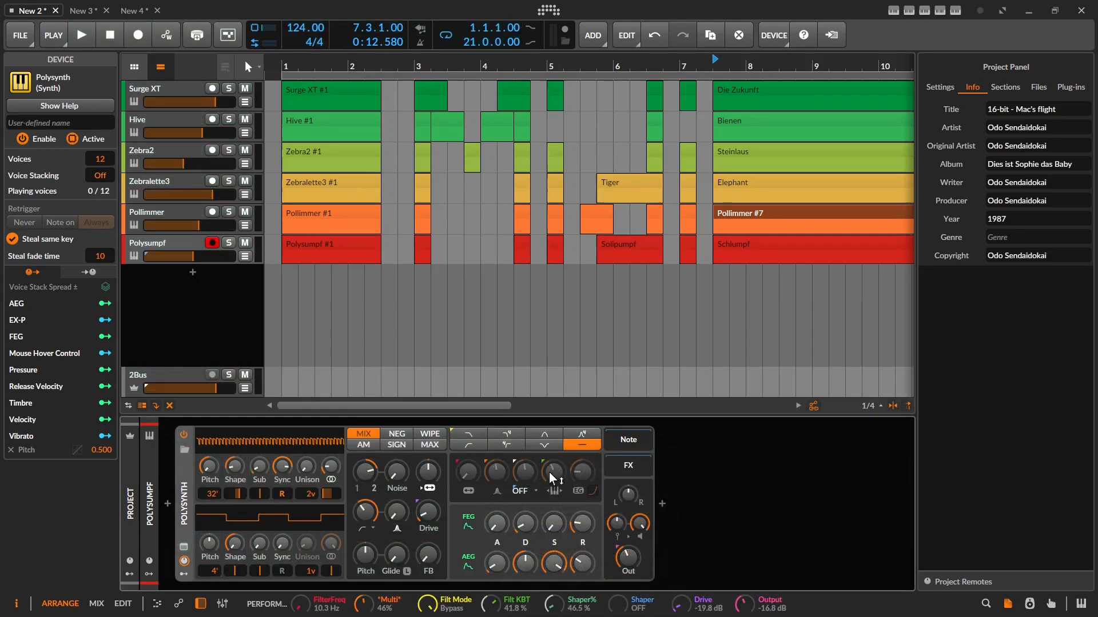
right_click(549, 472)
click(579, 504)
right_click(580, 471)
click(622, 524)
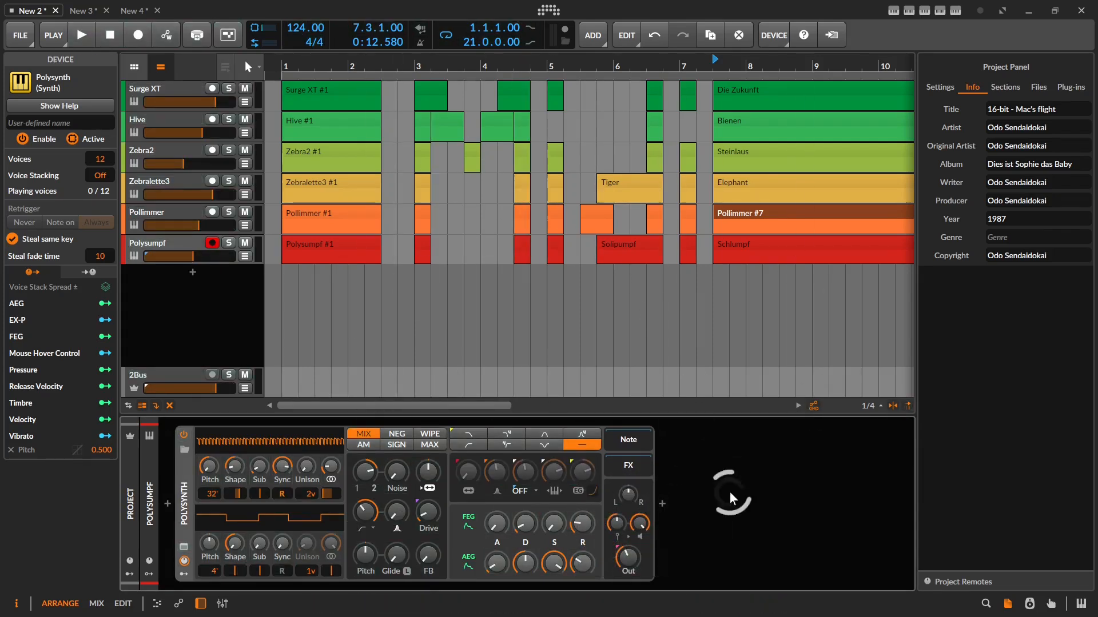
Remove the Remote 3 mapping from envelope depth and the Remote 2 mapping from shaping amount.
right_click(582, 469)
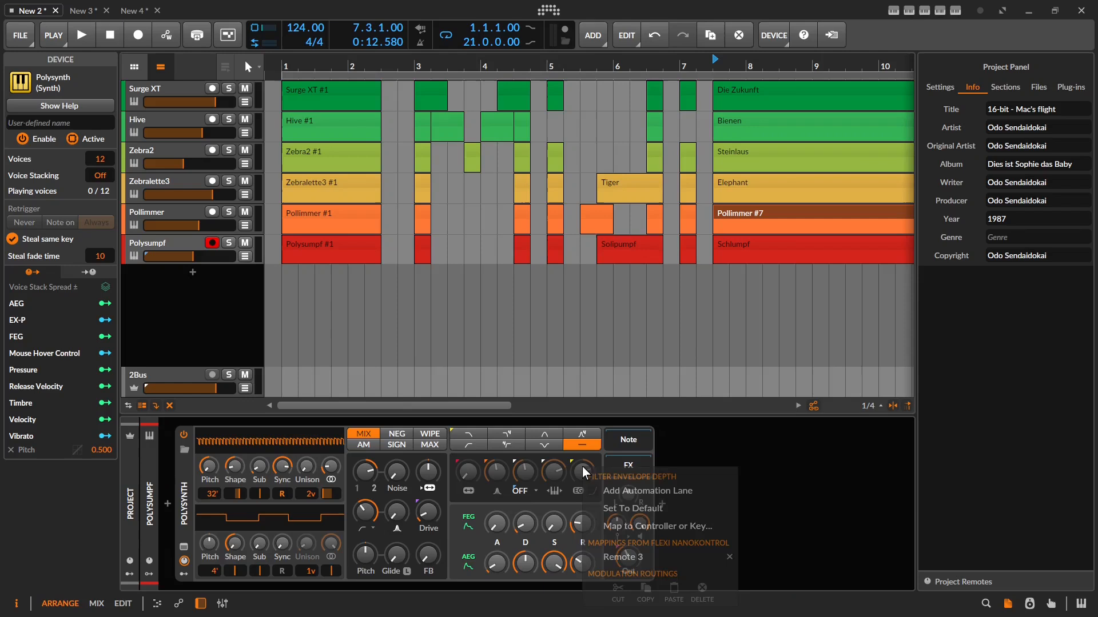
click(730, 557)
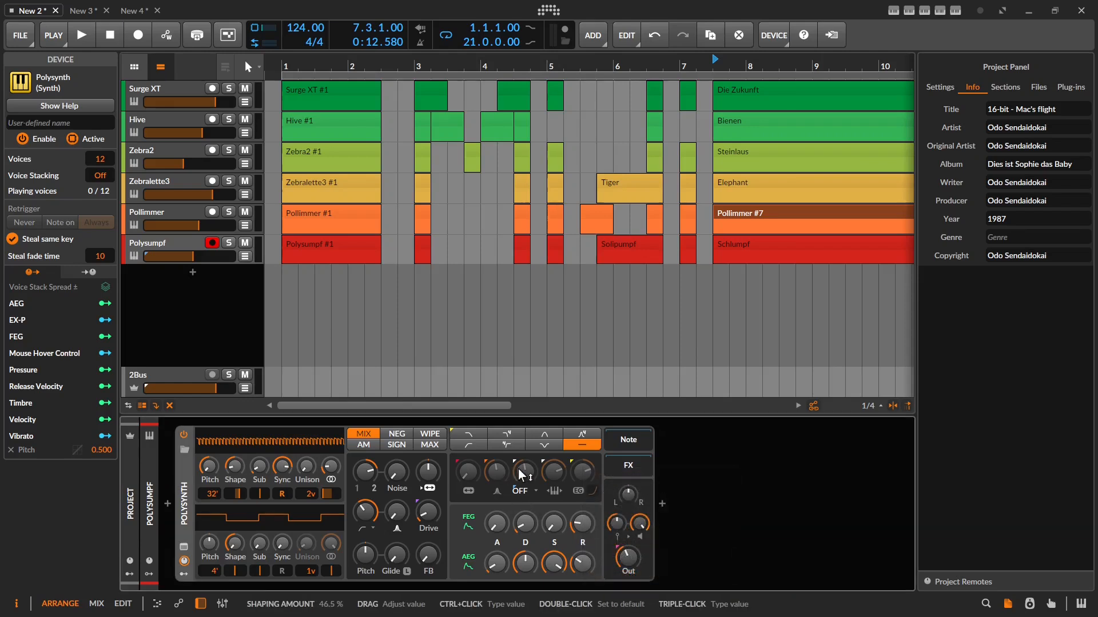
right_click(517, 469)
click(666, 549)
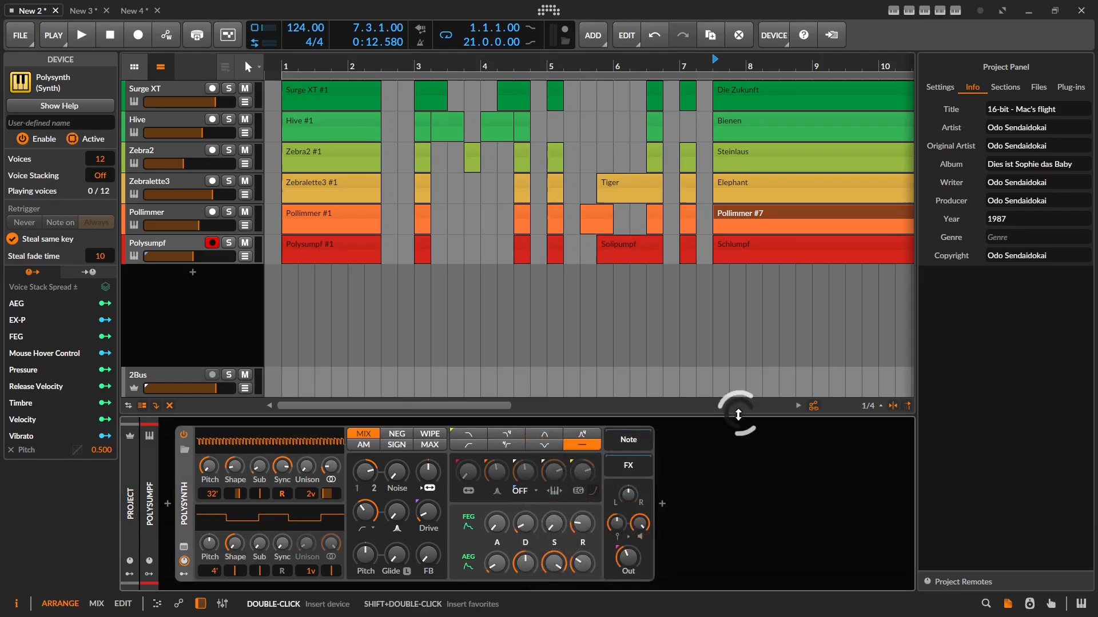
Delete the Remote 1, 2 and 3 mappings in the Mappings Browser, then raise OSC1 Shape.
click(1051, 605)
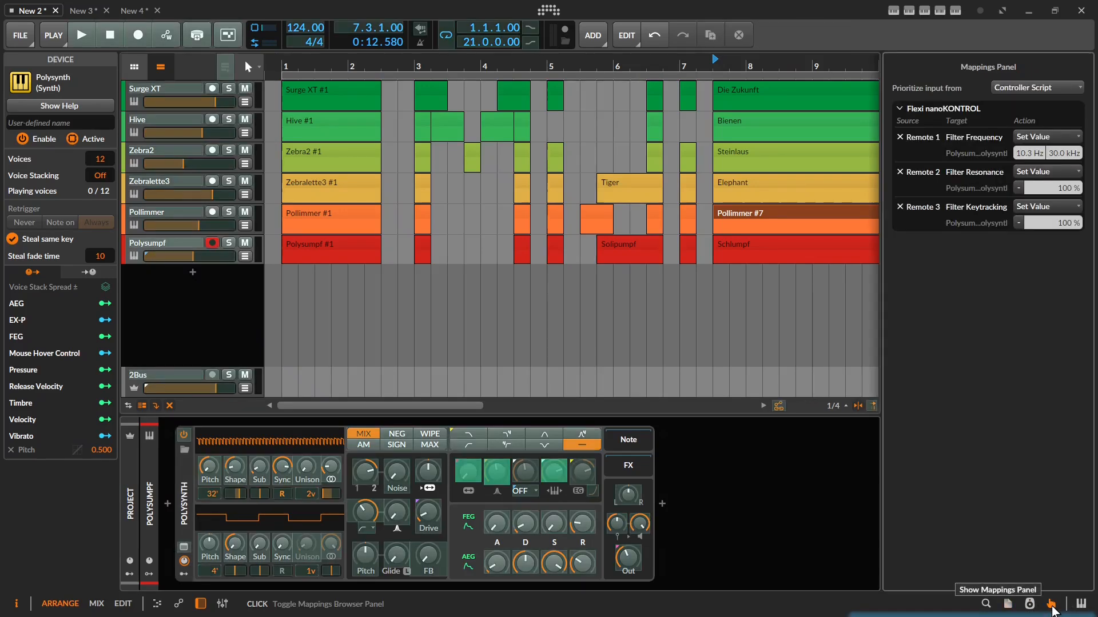
click(900, 136)
click(902, 137)
click(903, 137)
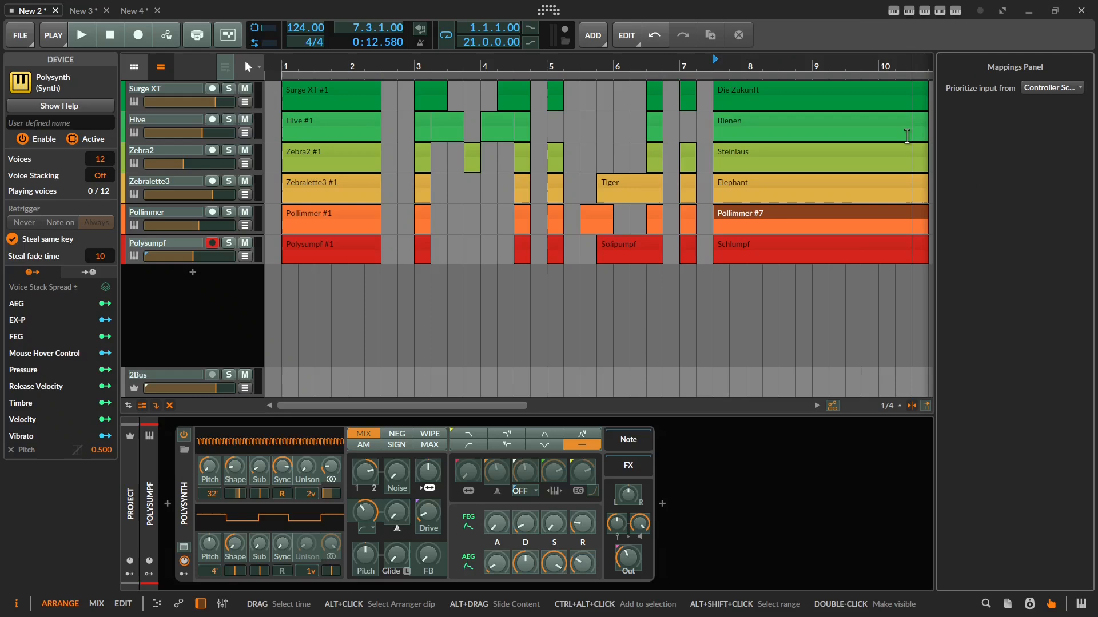
click(1008, 604)
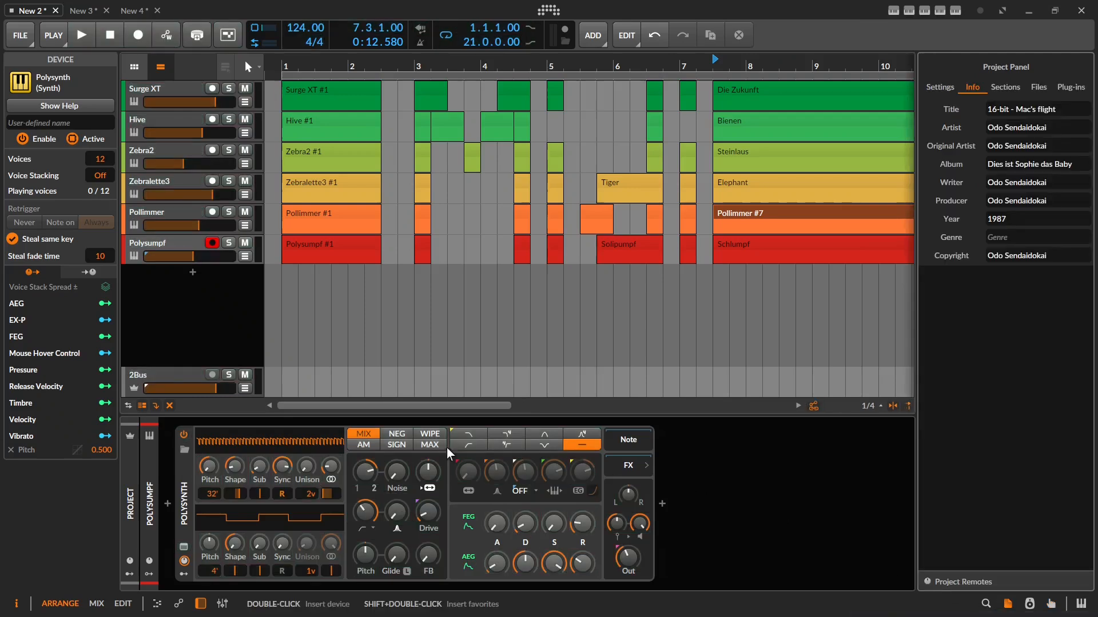
drag(238, 470, 259, 428)
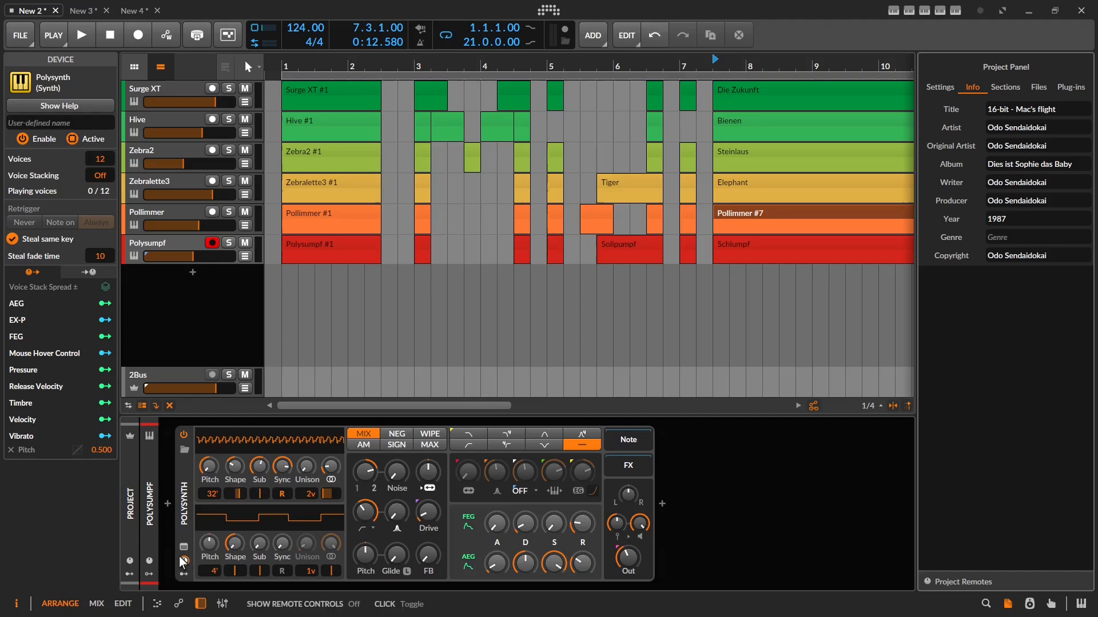
Display Polysynth's remote controls alongside the Project Remotes, then clear the selection.
click(183, 562)
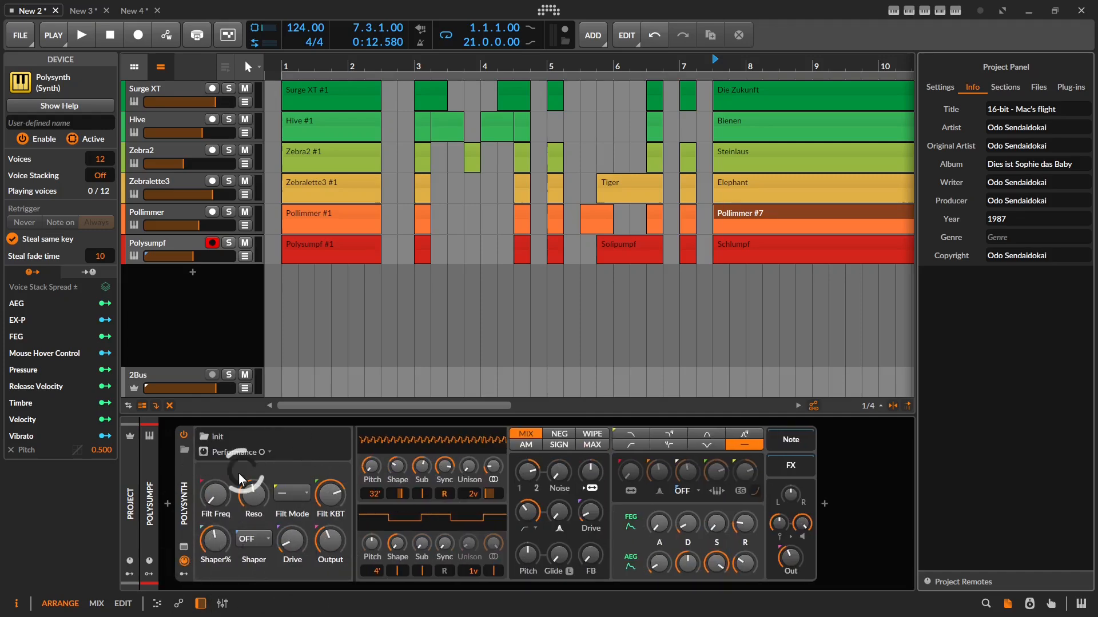
click(130, 562)
click(177, 474)
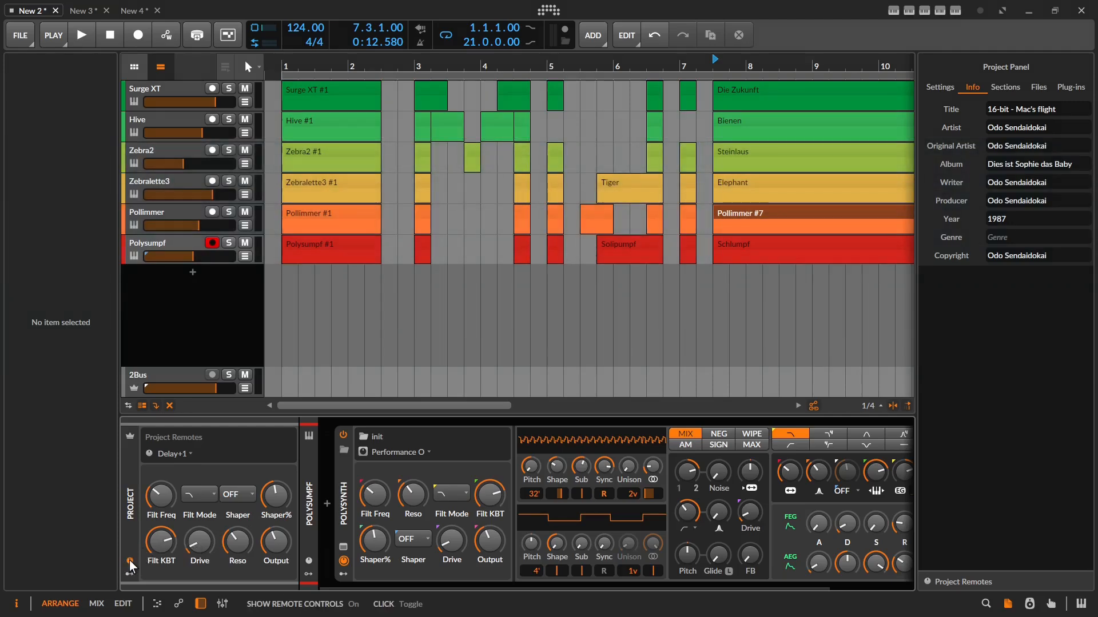
Hide the Project Remotes, show Polysynth's modulators and delete the Mouse Hover Control modulator.
click(130, 565)
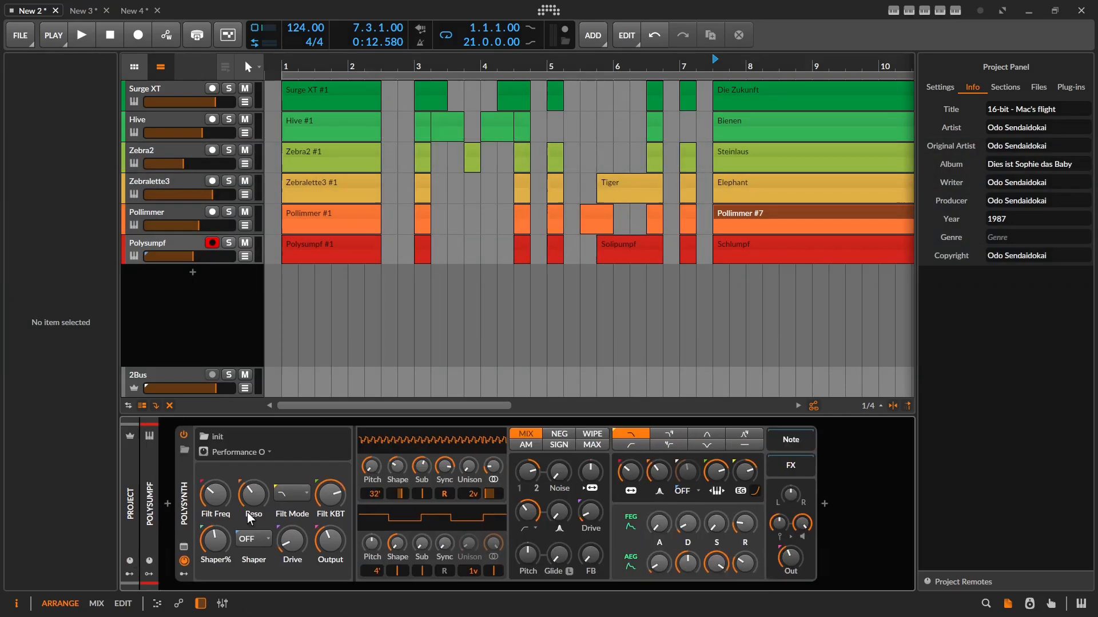
click(183, 561)
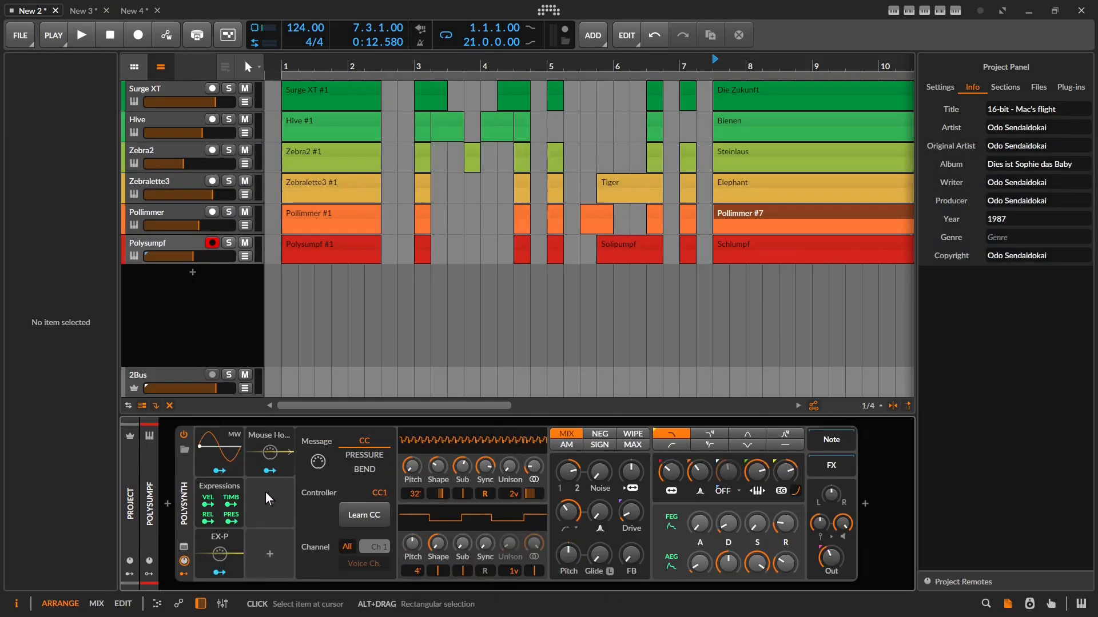
click(257, 439)
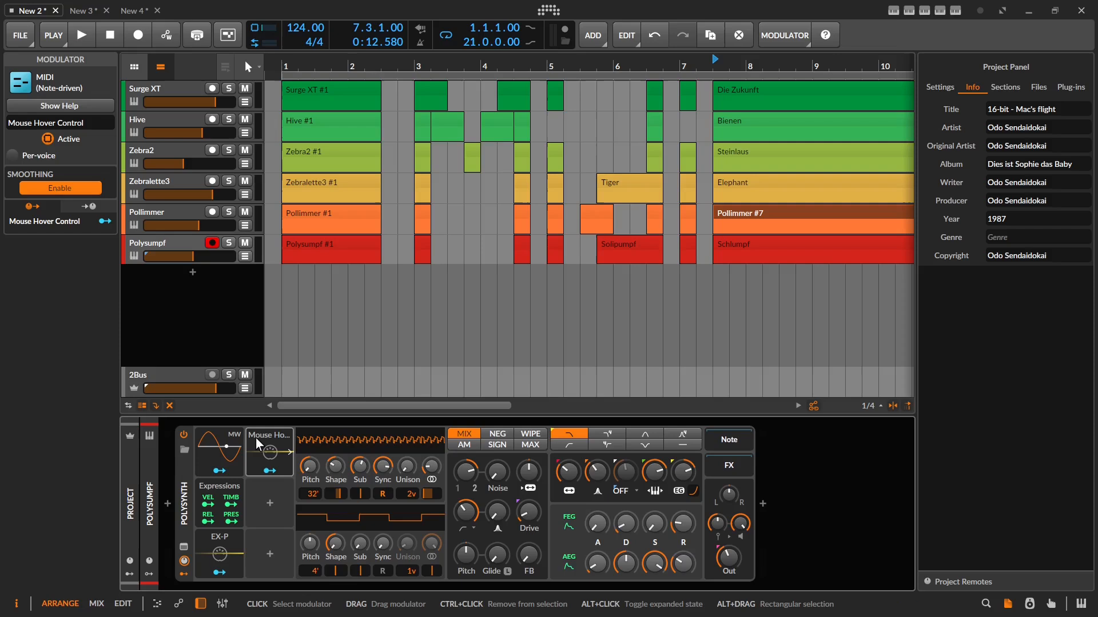
key(Delete)
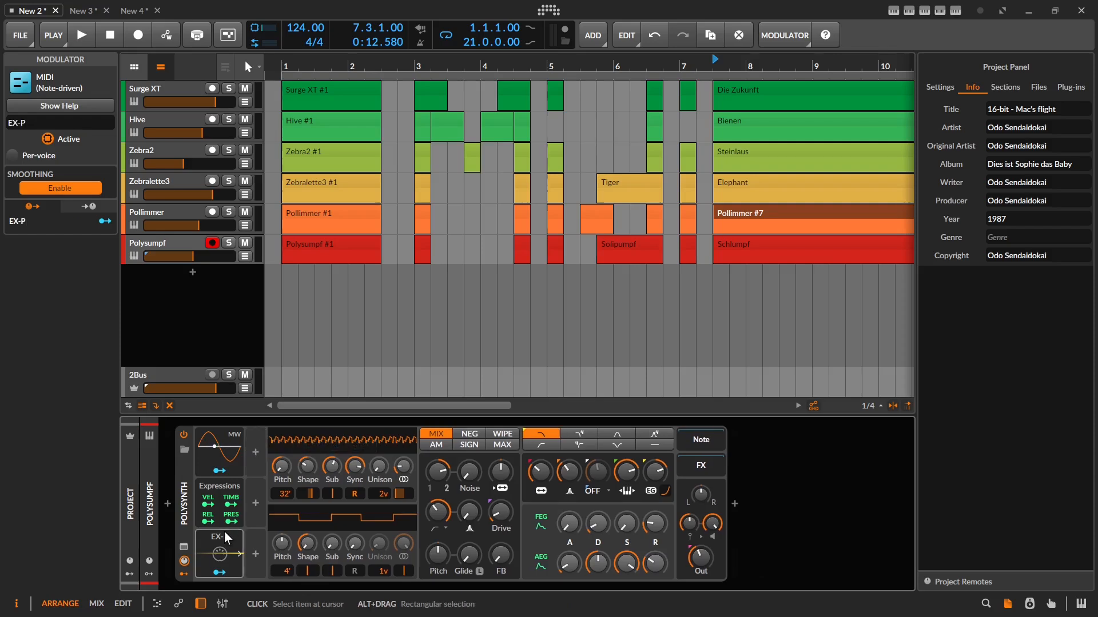
Add a MIDI modulator (CC 1) and rename it 'Mouse Hover' in the Inspector.
click(255, 449)
text(midi)
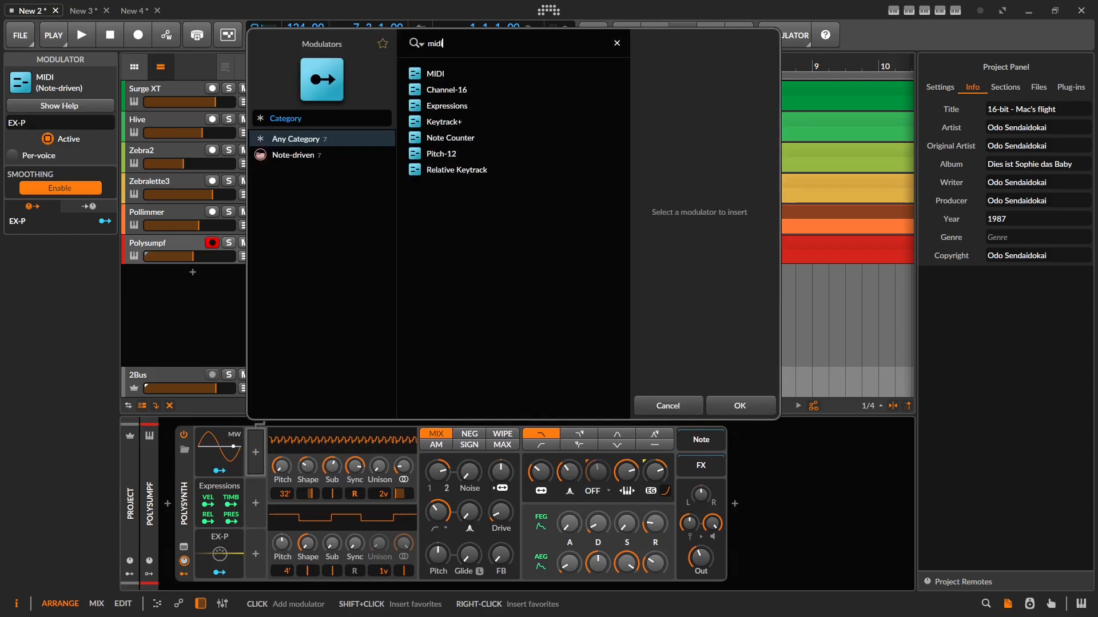
key(Return)
click(261, 443)
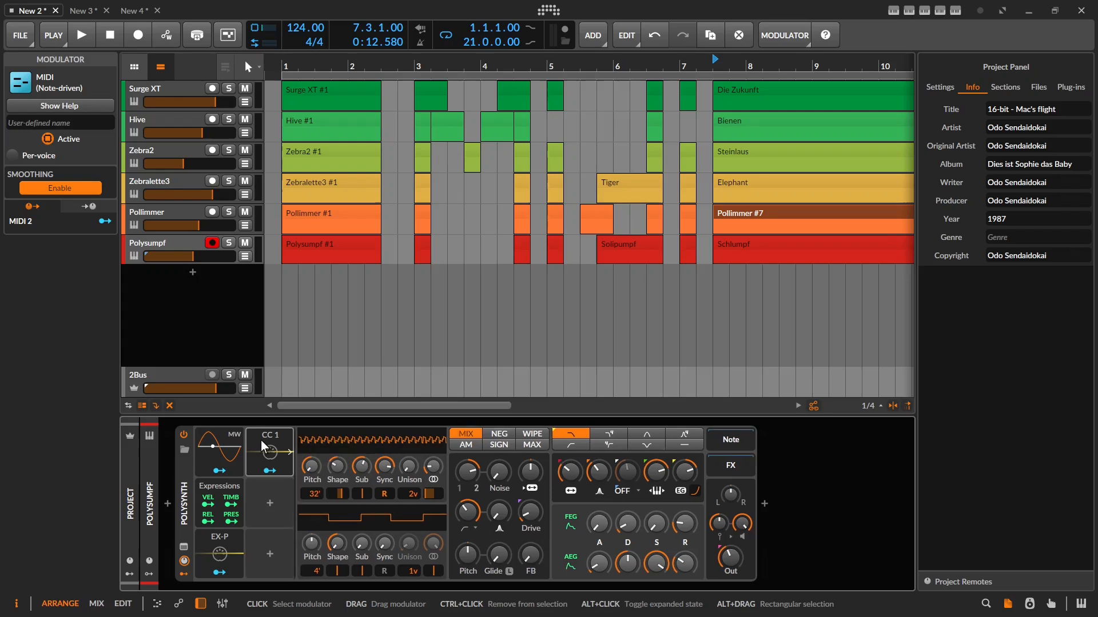
click(71, 123)
text(Mouse Hover)
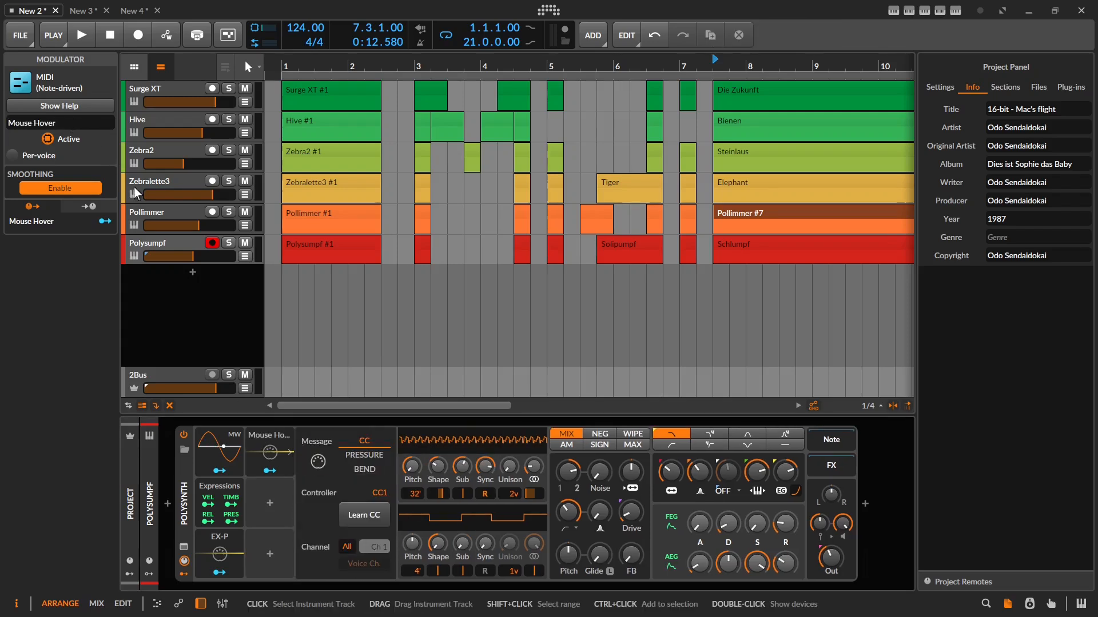
click(257, 448)
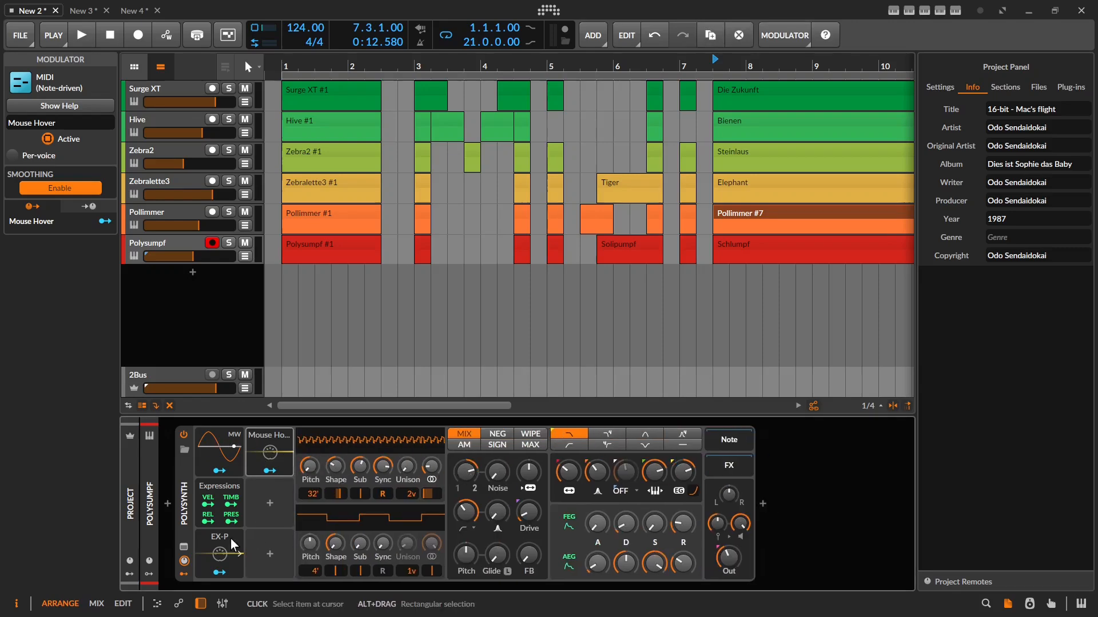
Set Filt KBT to about 63.8% and Shaper% to about 76.4%, and add the project note 'Thank you for your time'.
click(184, 561)
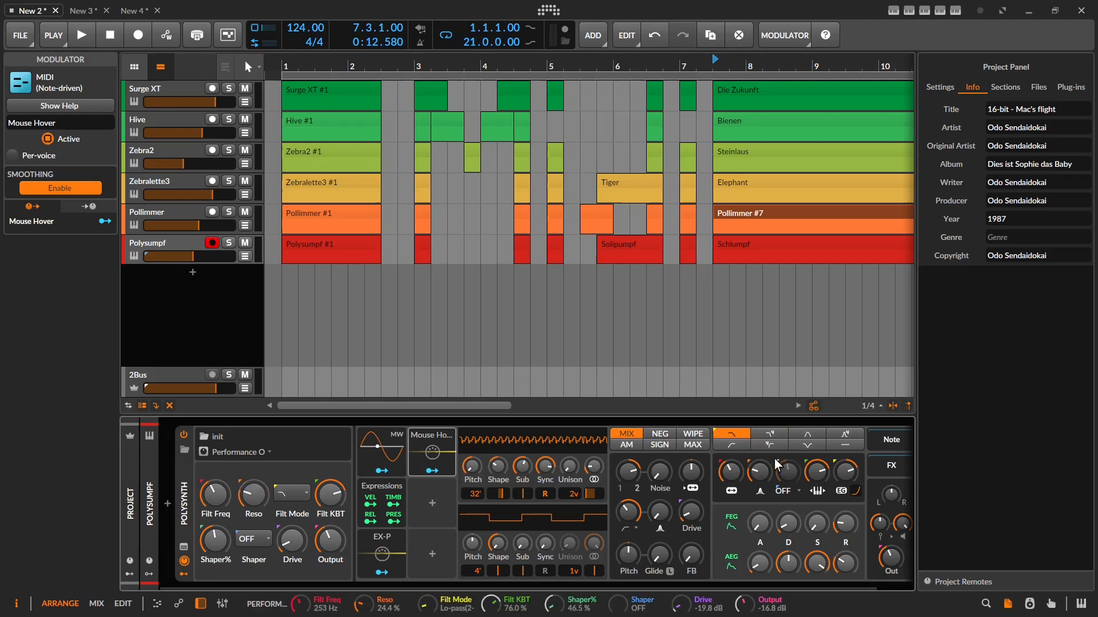
drag(825, 475, 825, 475)
drag(790, 475, 790, 475)
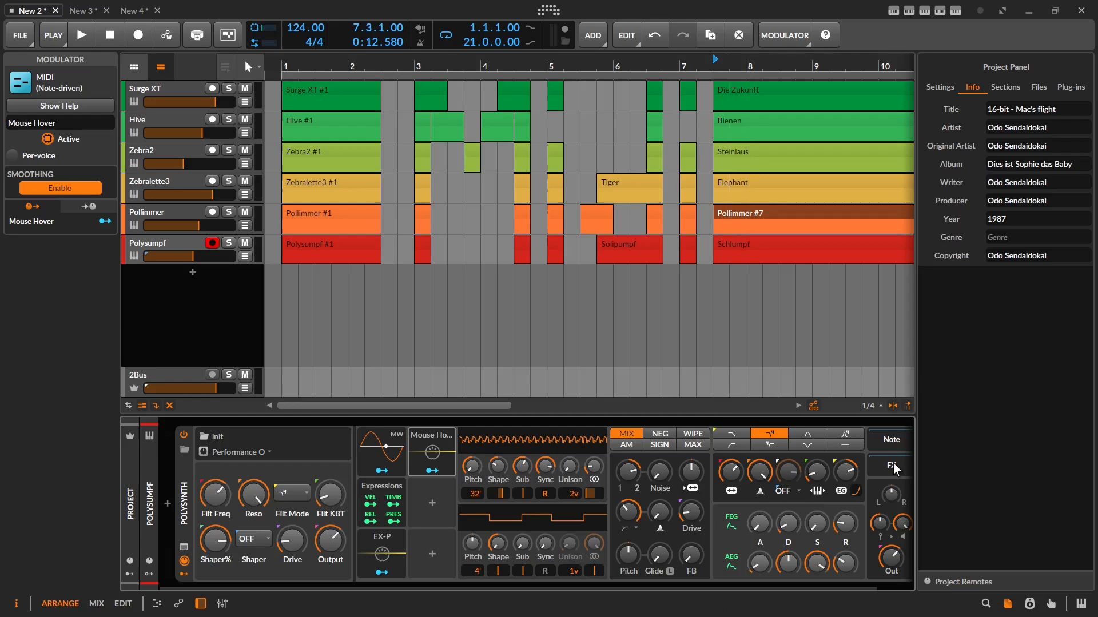
text(nk you for your time)
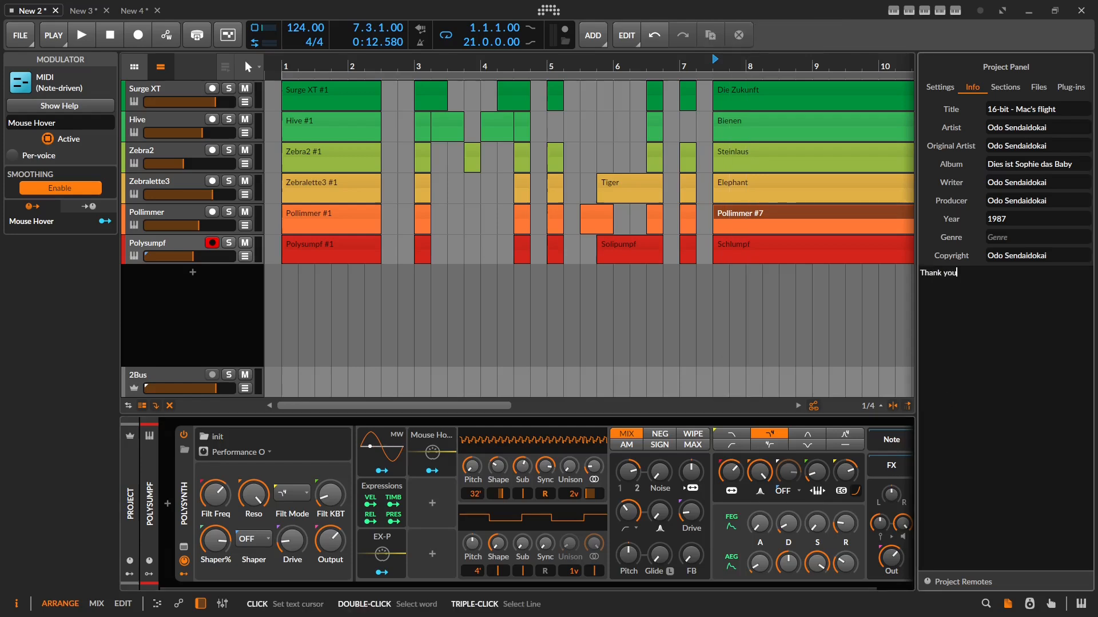